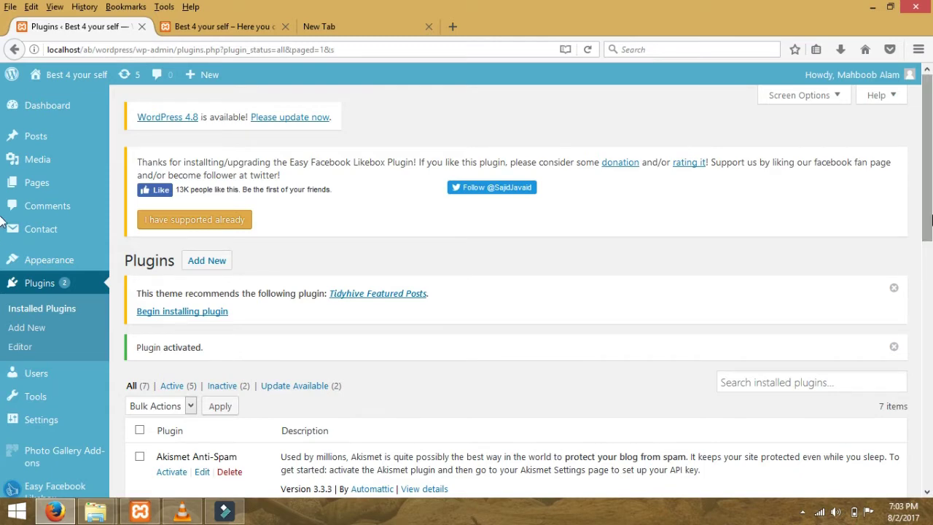
# Open the Photo Gallery plugin and allow Web-Dorado to collect usage data.
pyautogui.moveTo(927, 211); pyautogui.dragTo(930, 308)
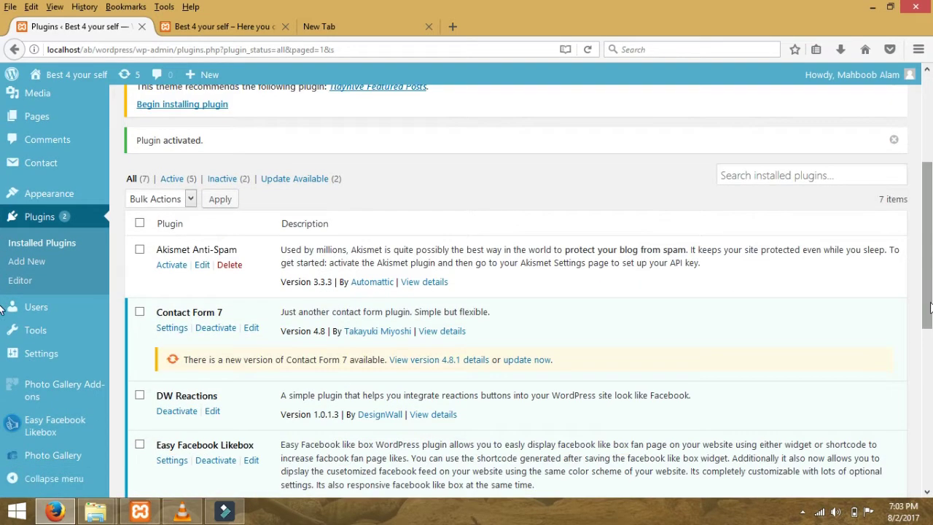
pyautogui.click(51, 457)
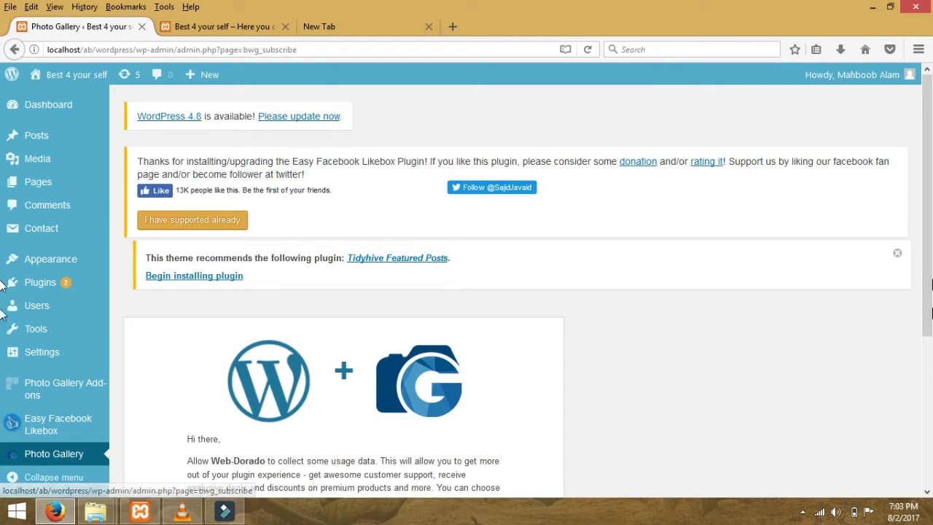
pyautogui.moveTo(924, 268); pyautogui.dragTo(919, 362)
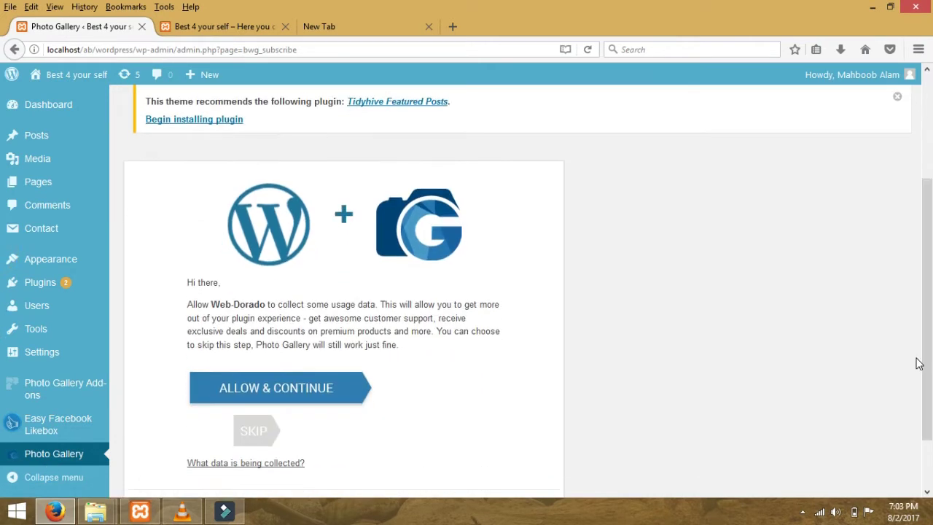
pyautogui.click(298, 390)
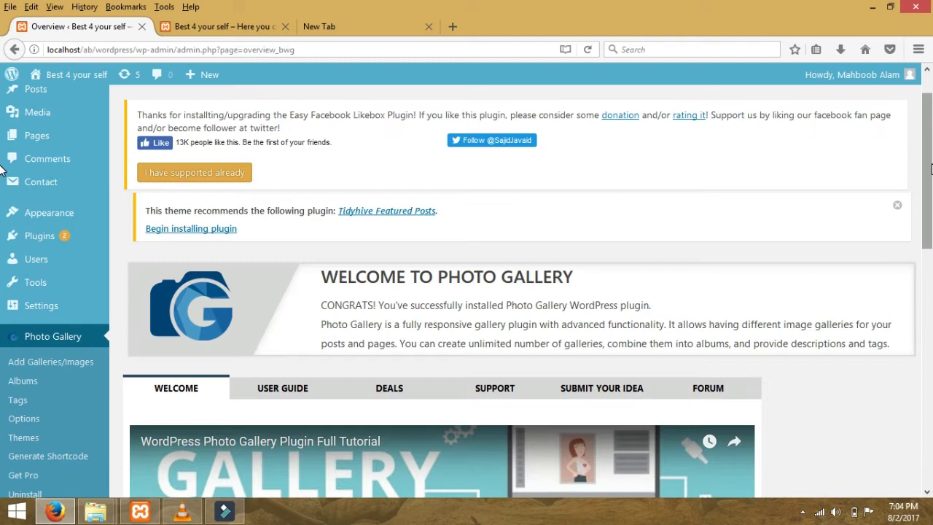
# Start a new gallery in Photo Gallery's galleries and images section.
pyautogui.moveTo(931, 169); pyautogui.dragTo(930, 194)
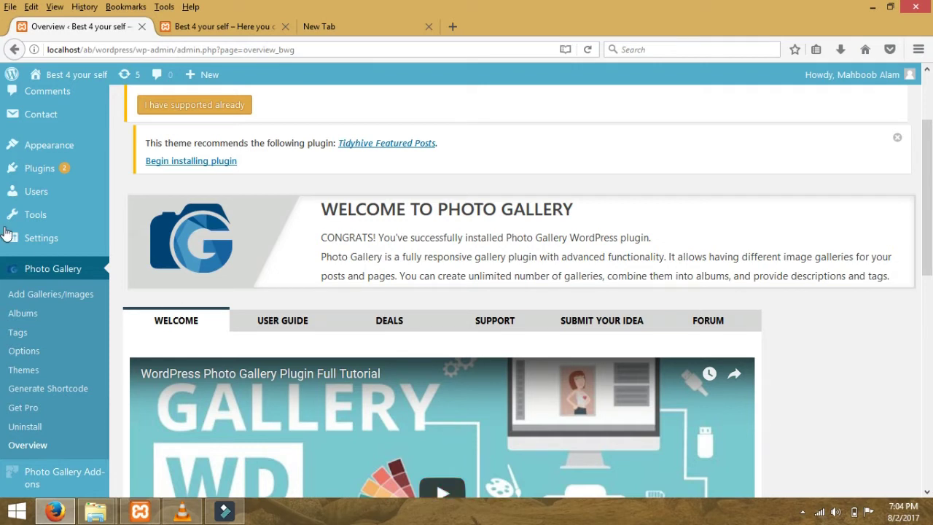
pyautogui.click(52, 298)
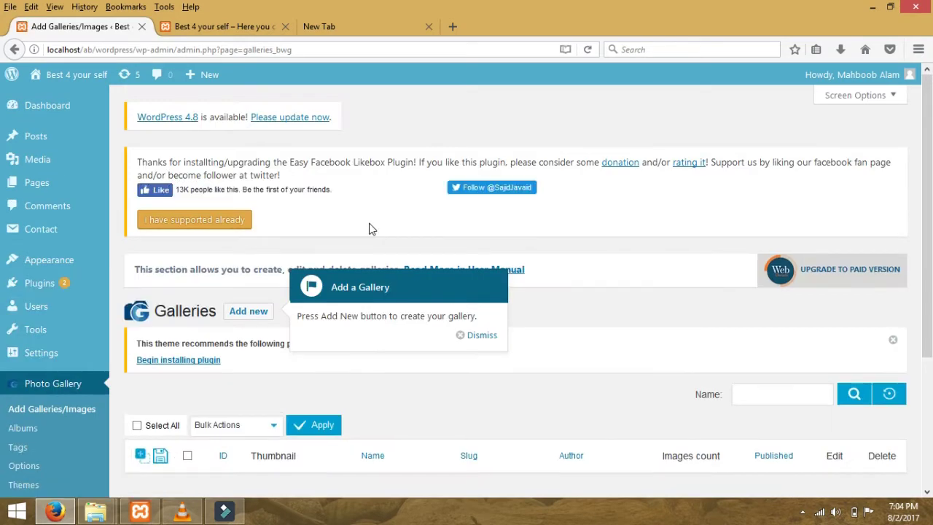
pyautogui.click(258, 317)
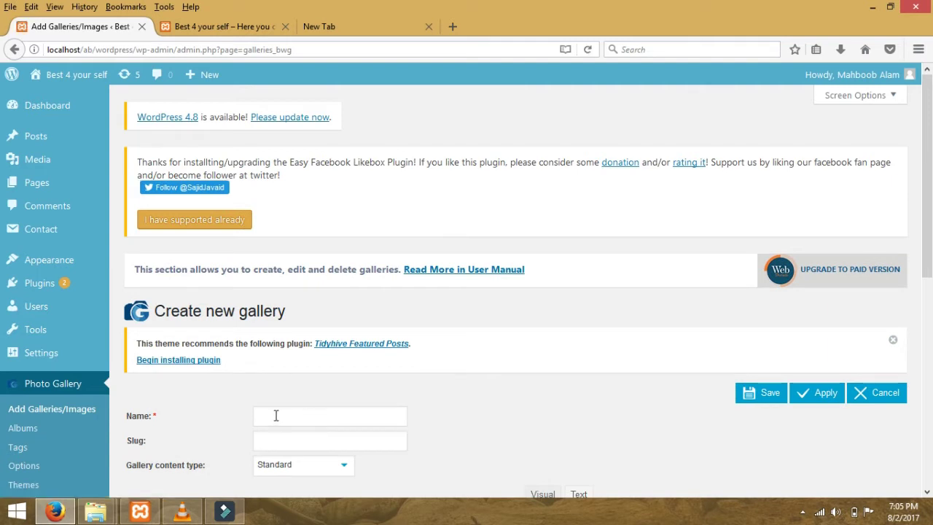
# Fill in the new gallery's name and slug with the same first name in lowercase.
pyautogui.click(300, 415)
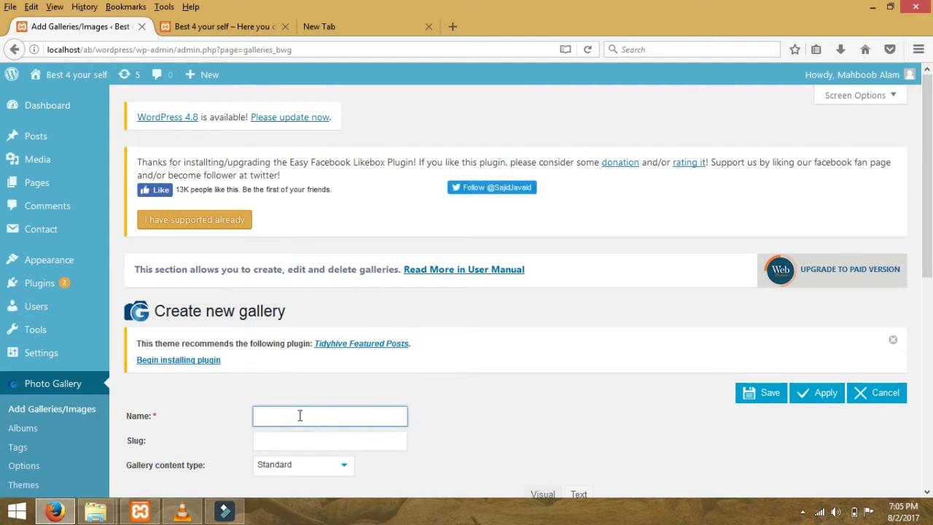
pyautogui.write('shadab')
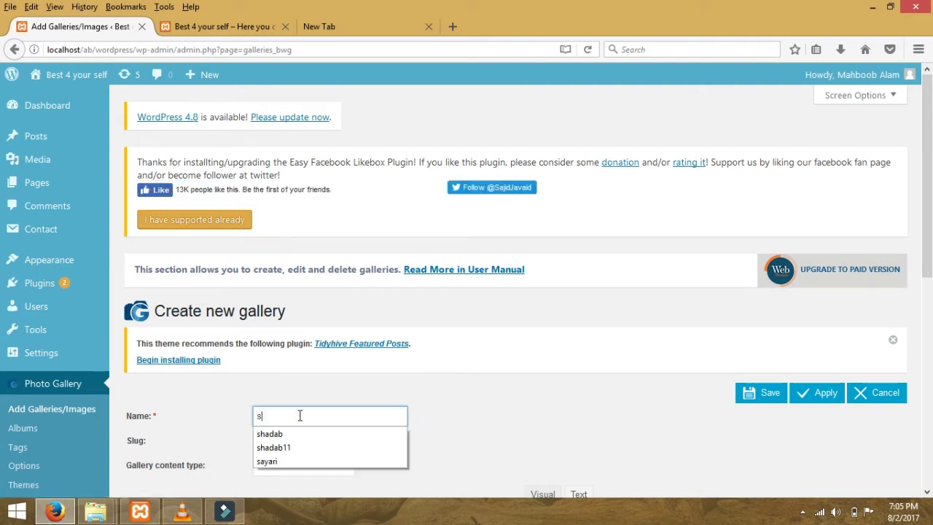
pyautogui.click(517, 396)
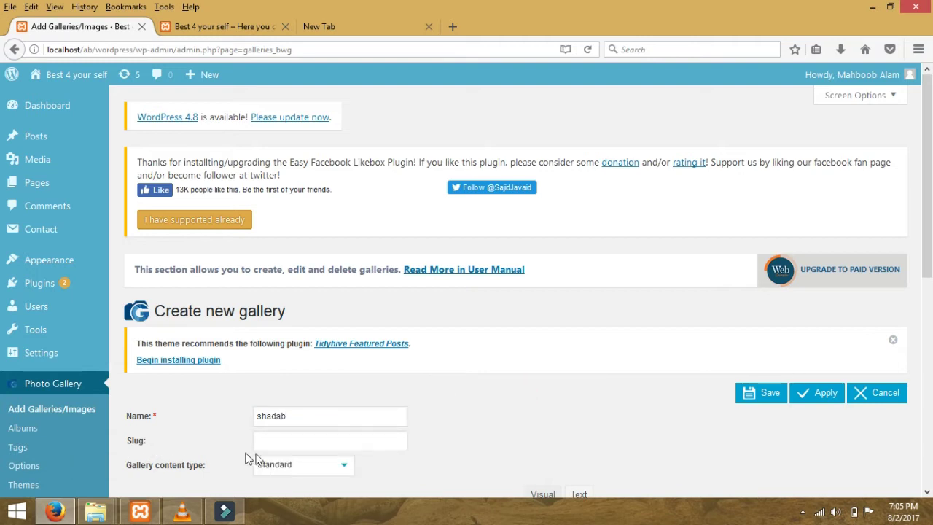
pyautogui.click(283, 444)
pyautogui.write('shadab')
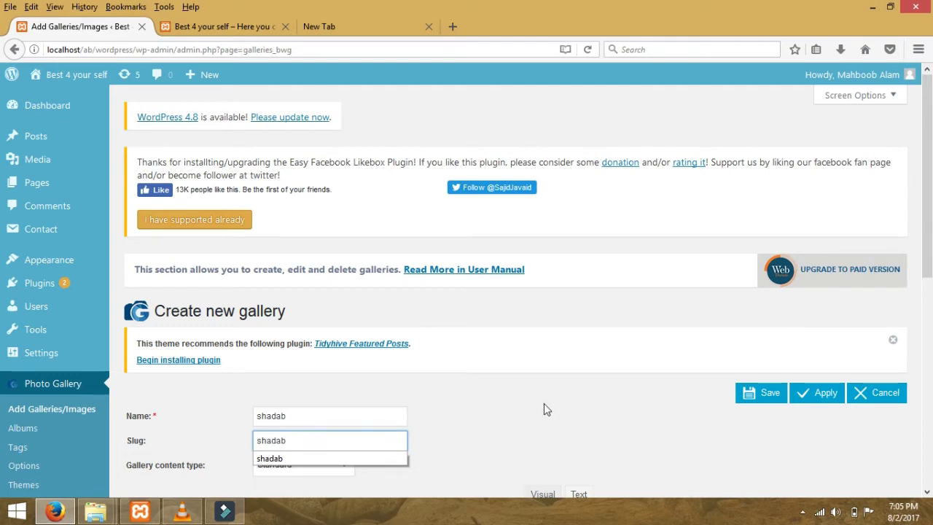
pyautogui.click(543, 405)
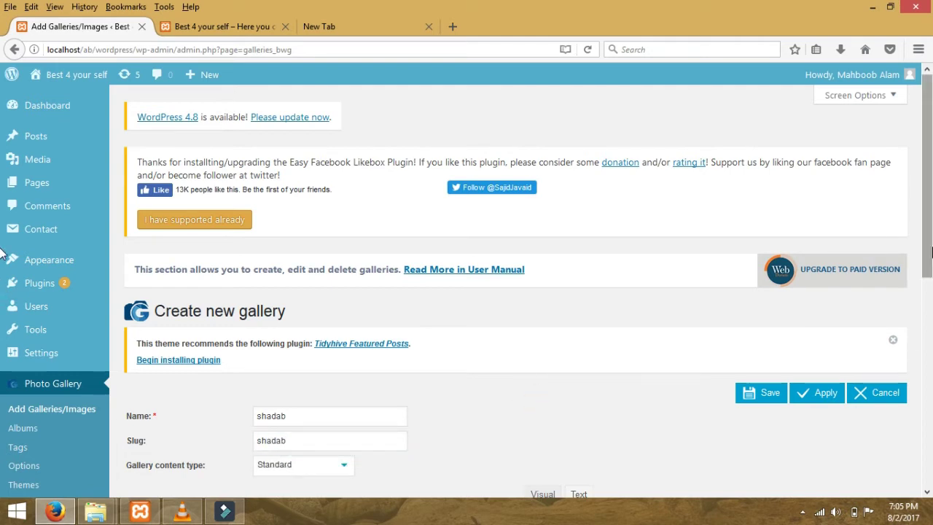
# Start adding images to the gallery and browse the computer for files to upload.
pyautogui.scroll(-2, 6, 246)
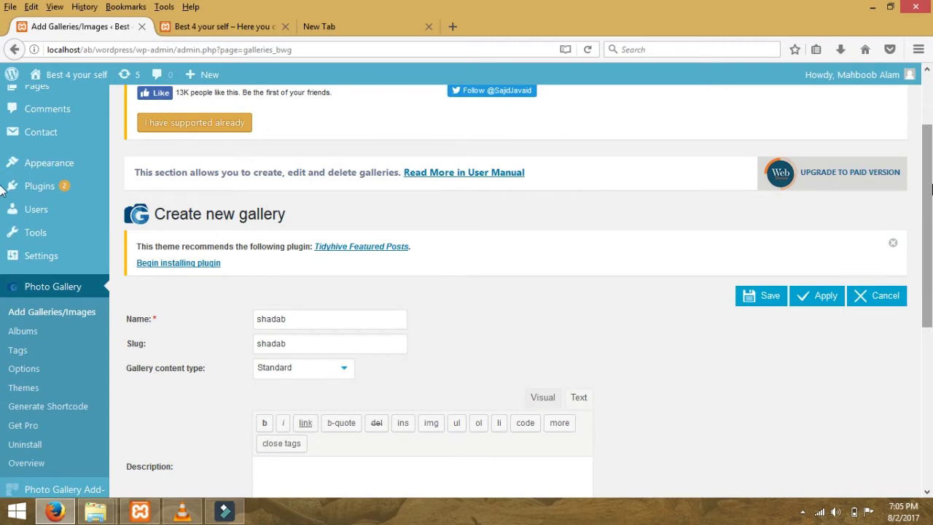
pyautogui.moveTo(931, 188); pyautogui.dragTo(894, 296)
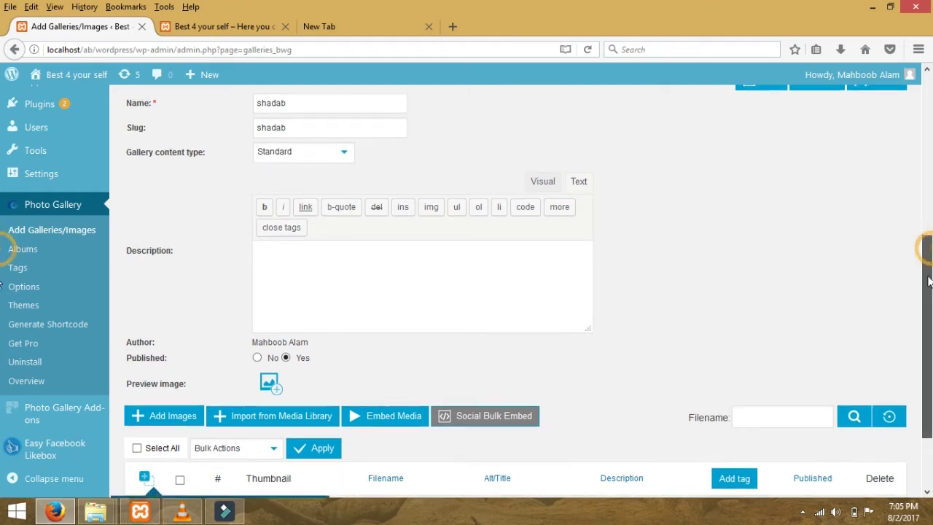
pyautogui.moveTo(930, 252); pyautogui.dragTo(930, 312)
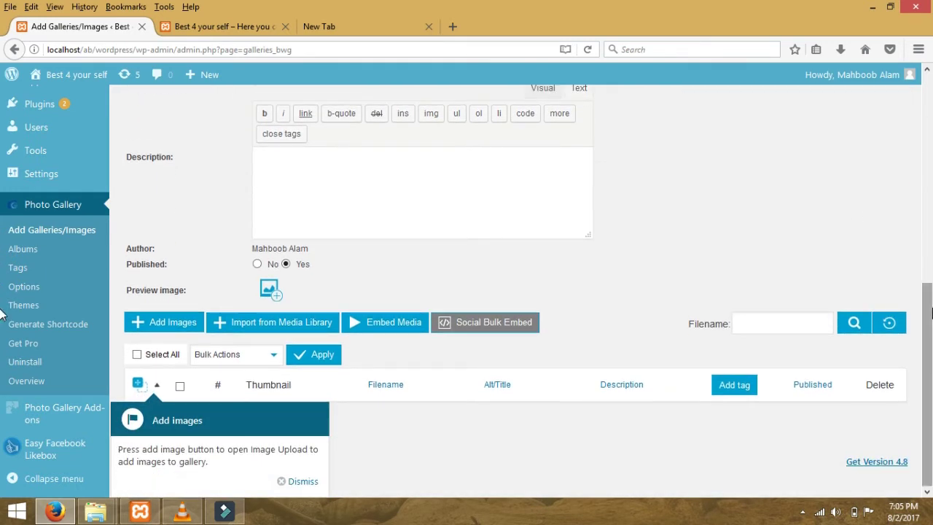
pyautogui.click(169, 330)
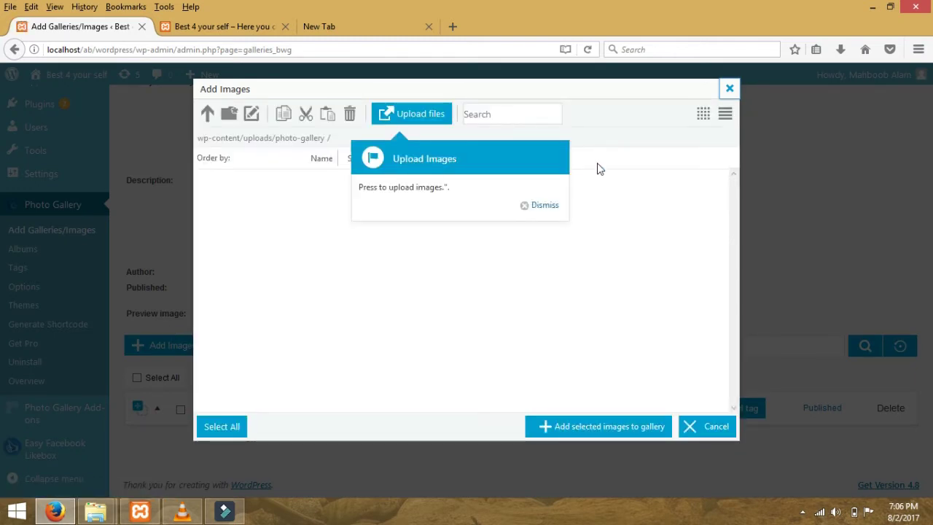
pyautogui.click(422, 115)
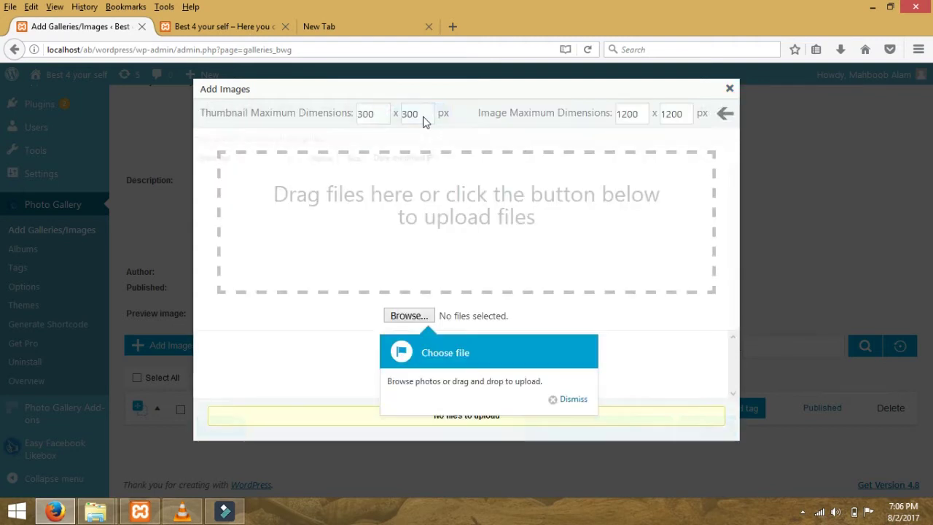
pyautogui.click(401, 316)
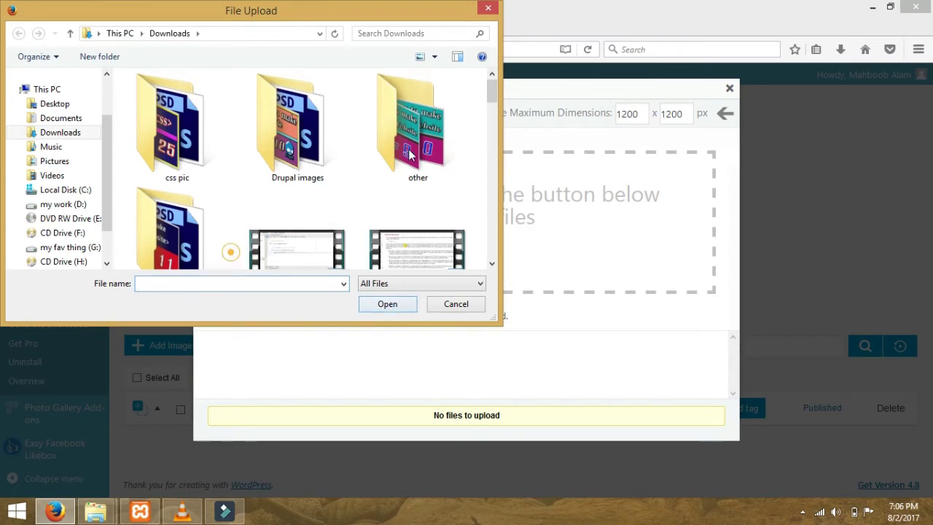
# Upload the images tr, hft, gfjyr, gfdty and fg from Downloads and add all of them to the gallery.
pyautogui.moveTo(494, 89); pyautogui.dragTo(469, 220)
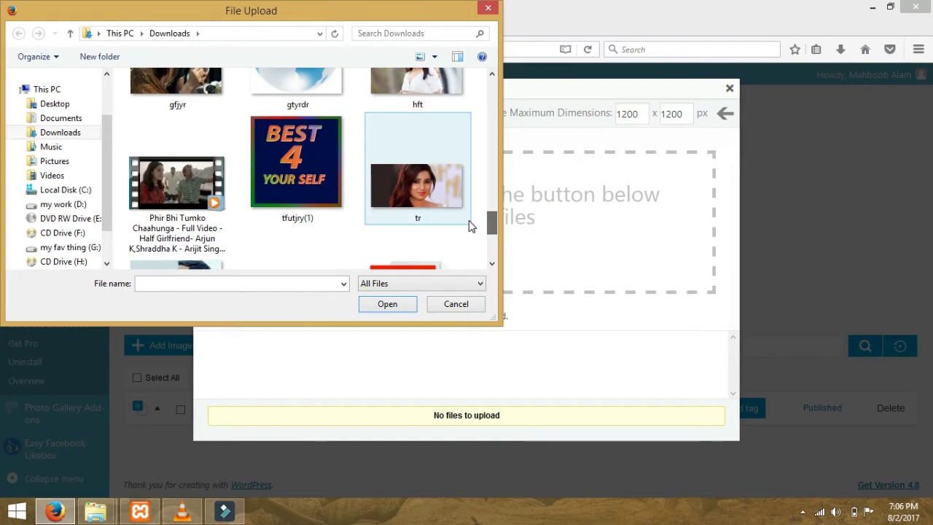
pyautogui.click(437, 200)
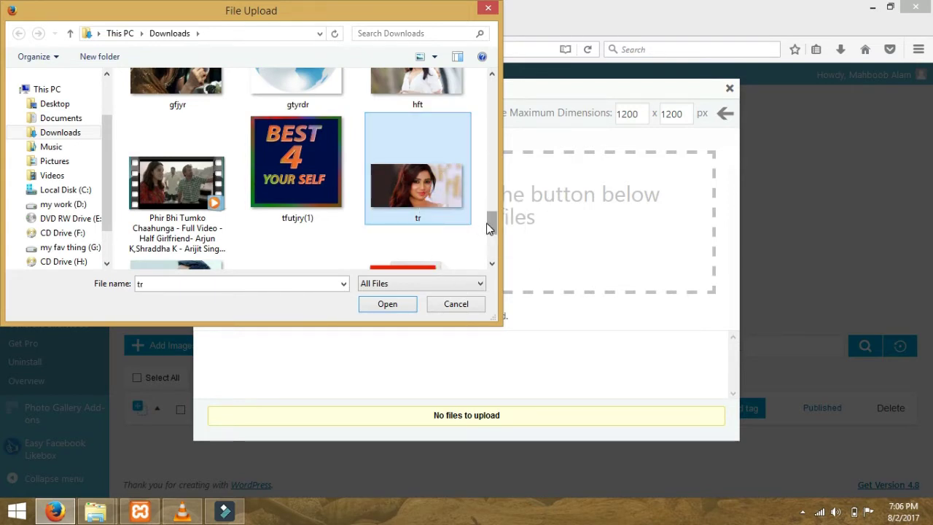
pyautogui.moveTo(489, 221); pyautogui.dragTo(488, 215)
pyautogui.keyDown('ctrl'); pyautogui.click(417, 154); pyautogui.keyUp('ctrl')
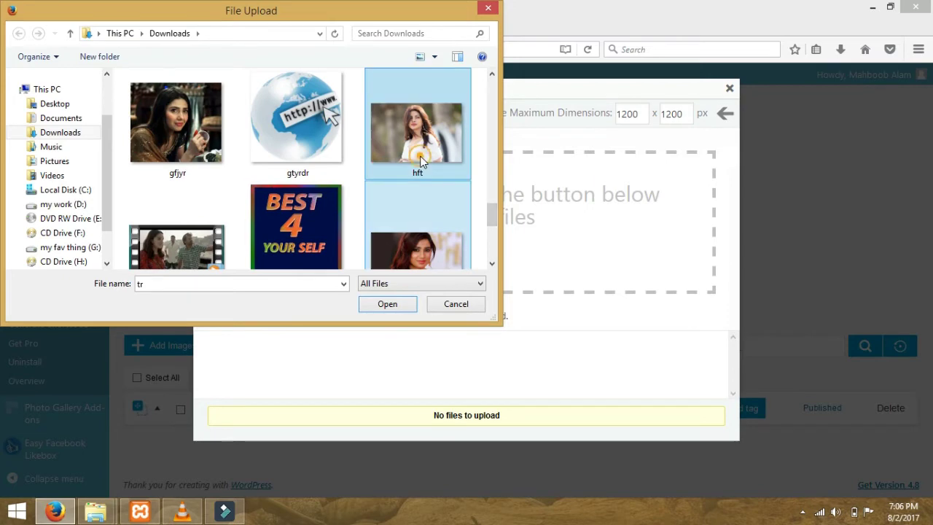
pyautogui.keyDown('ctrl'); pyautogui.click(157, 148); pyautogui.keyUp('ctrl')
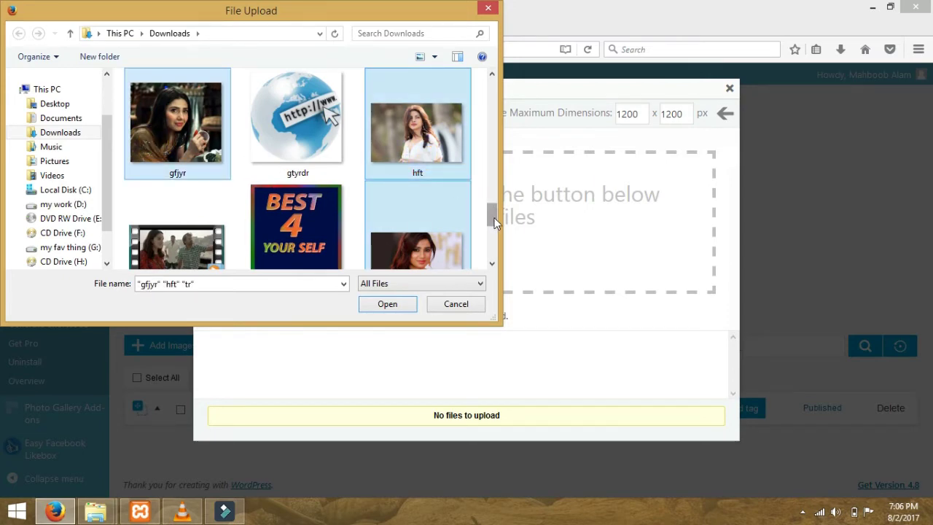
pyautogui.moveTo(493, 216)
pyautogui.mouseDown()
pyautogui.moveTo(495, 252)
pyautogui.moveTo(495, 197)
pyautogui.mouseUp()
pyautogui.keyDown('ctrl'); pyautogui.click(430, 175); pyautogui.keyUp('ctrl')
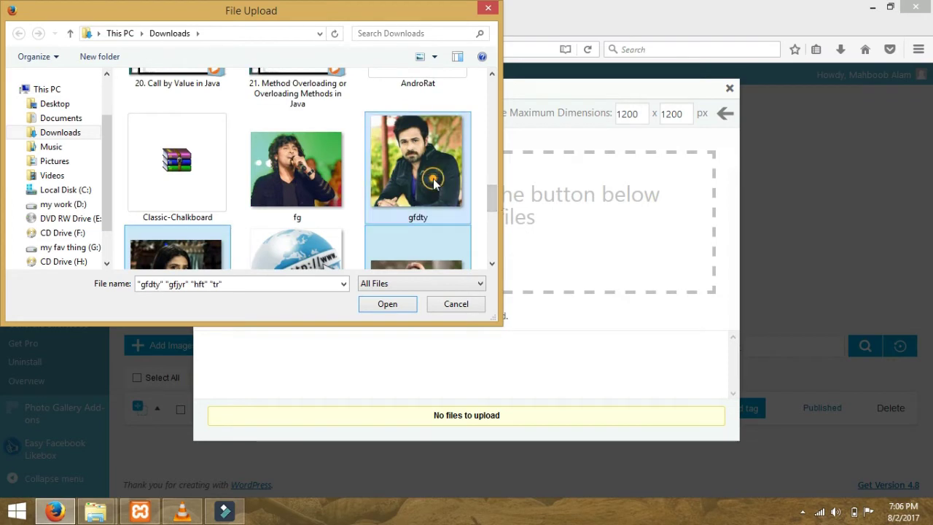
pyautogui.keyDown('ctrl'); pyautogui.click(335, 177); pyautogui.keyUp('ctrl')
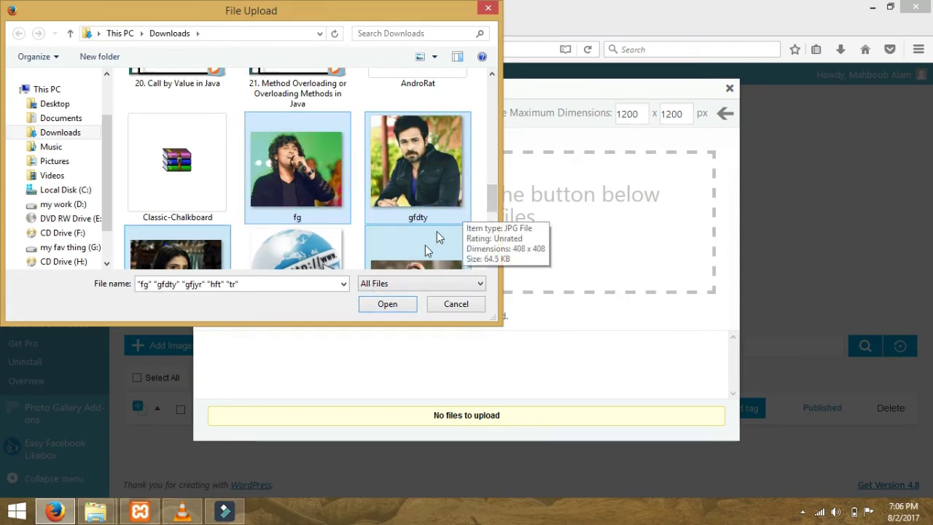
pyautogui.click(385, 304)
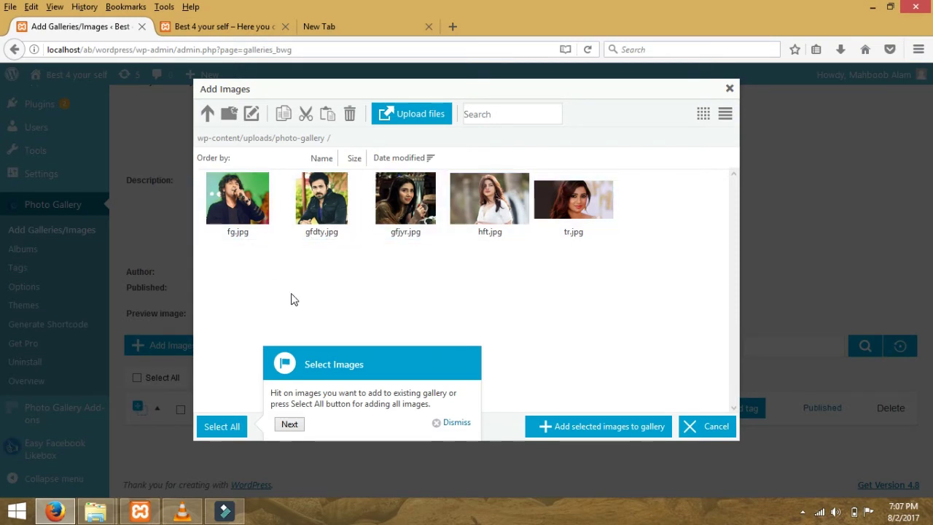
pyautogui.click(218, 426)
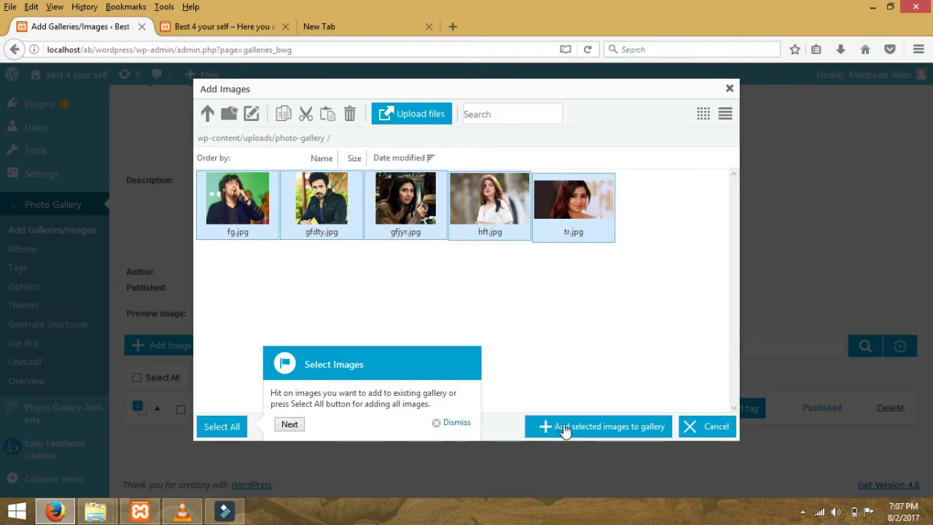
pyautogui.click(627, 430)
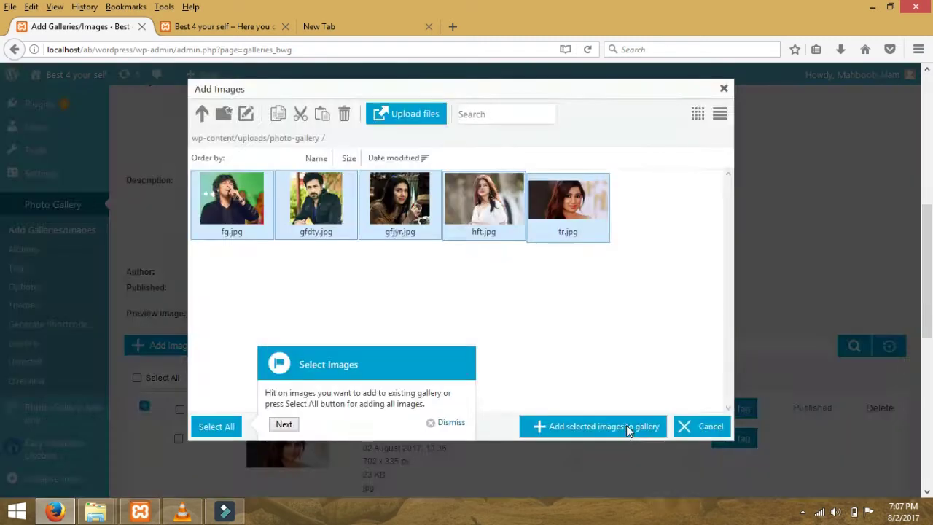
# Set the titles of the images tr, hft and gfjyr to "Shreya", "priyanka" and "mahira".
pyautogui.scroll(-1, 773, 350)
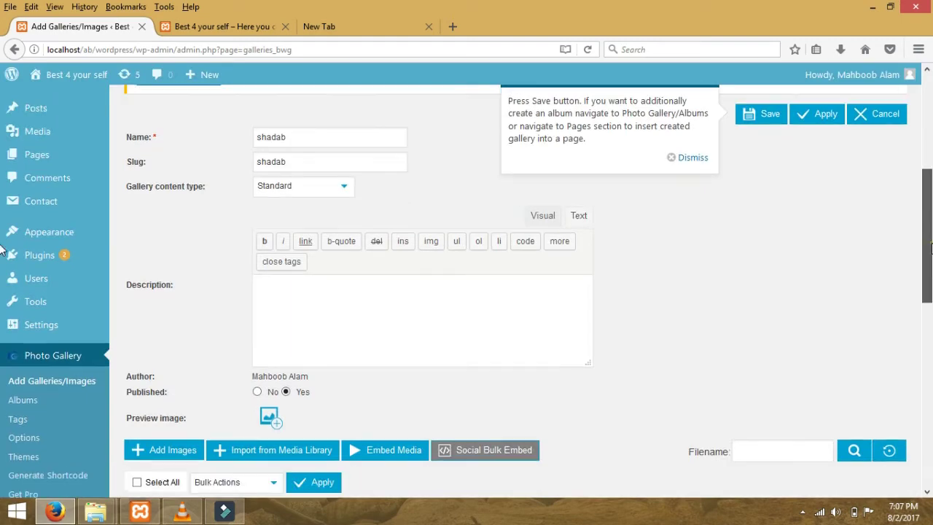
pyautogui.moveTo(930, 263); pyautogui.dragTo(889, 377)
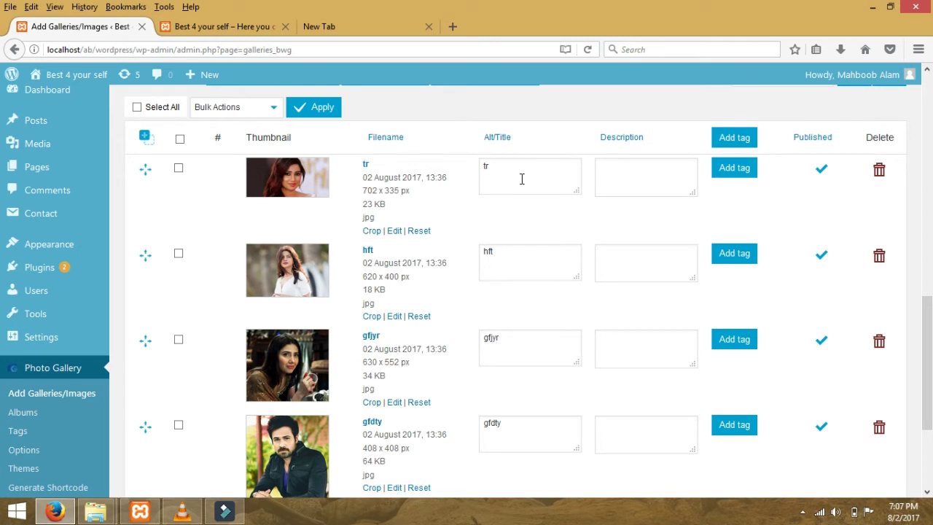
pyautogui.moveTo(522, 178); pyautogui.dragTo(448, 169)
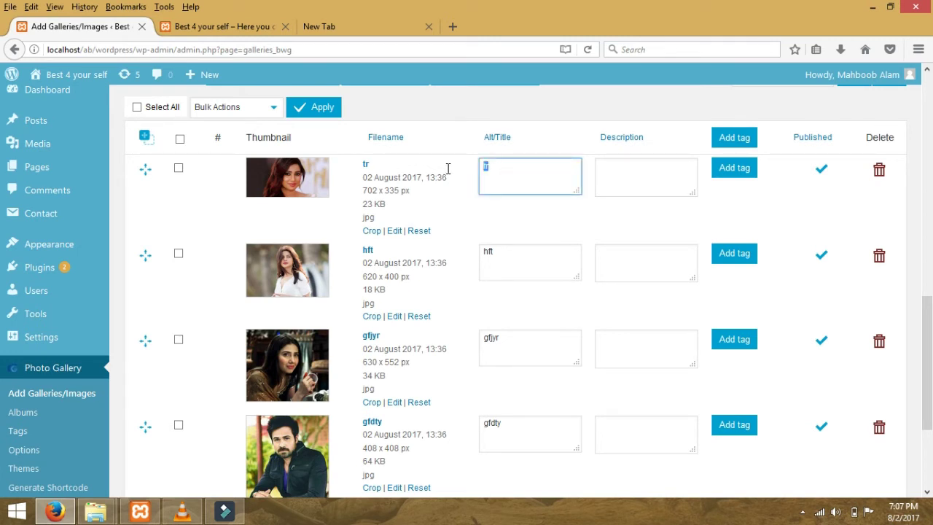
pyautogui.write('Shreya')
pyautogui.moveTo(518, 256); pyautogui.dragTo(441, 246)
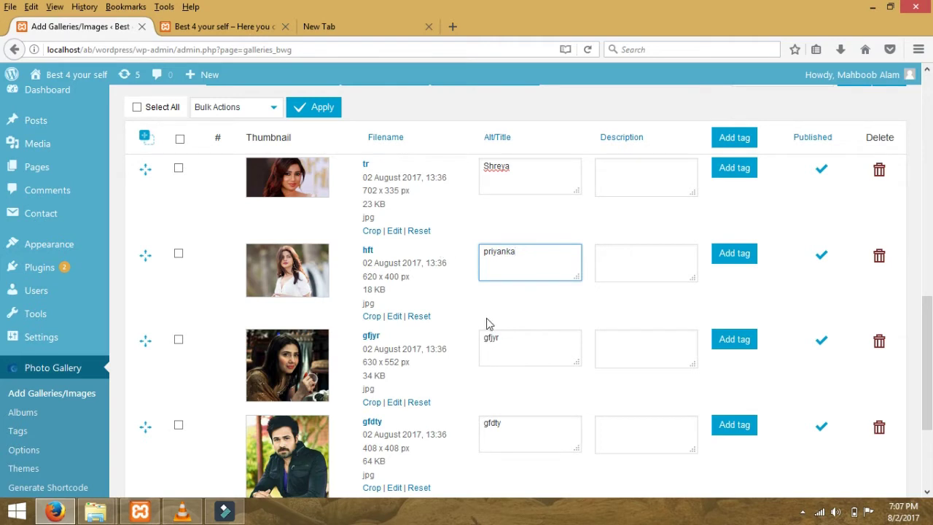
pyautogui.moveTo(528, 360); pyautogui.dragTo(402, 329)
pyautogui.write('mahira')
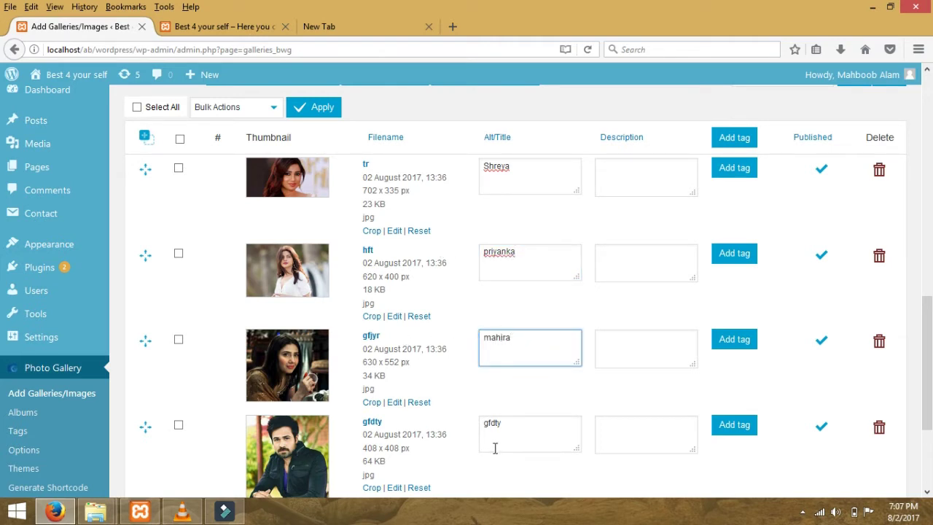
# Title the image gfdty "emraan" and the image fg "sonu".
pyautogui.moveTo(521, 430); pyautogui.dragTo(460, 418)
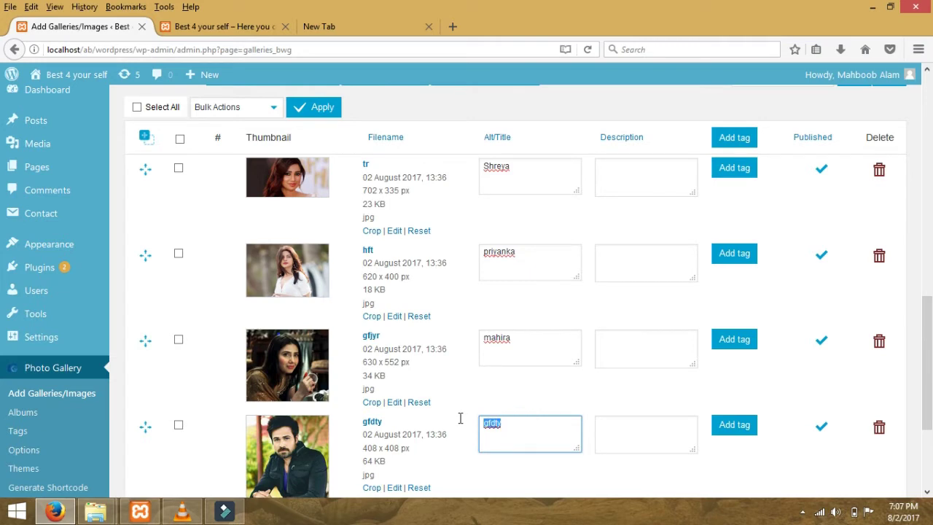
pyautogui.write('emraan')
pyautogui.scroll(-4, 371, 323)
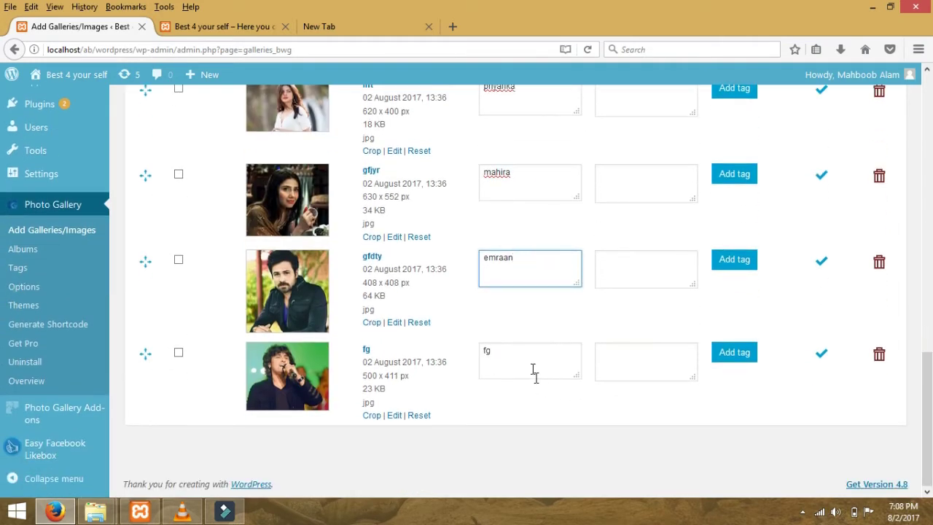
pyautogui.moveTo(532, 358); pyautogui.dragTo(438, 354)
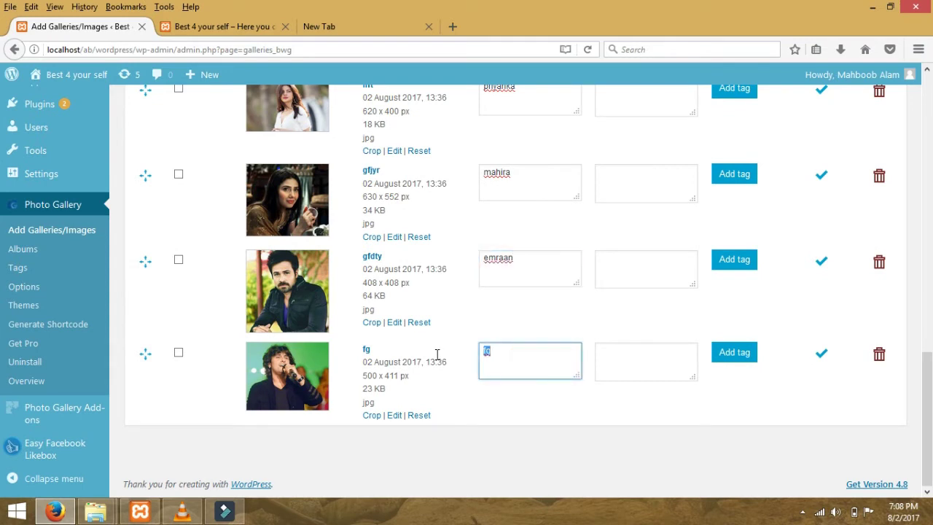
pyautogui.write('sonu')
# Move the image hft above tr in the gallery's image order and save the gallery.
pyautogui.moveTo(929, 402); pyautogui.dragTo(912, 304)
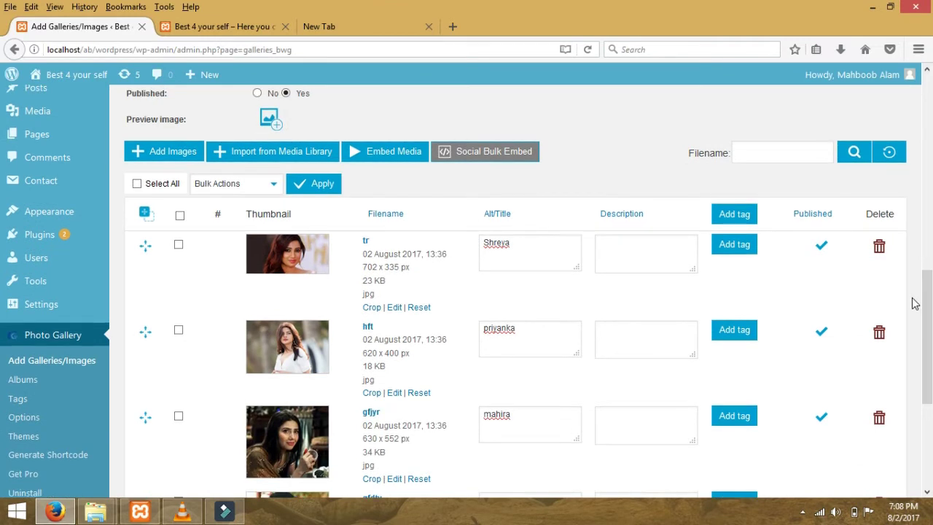
pyautogui.click(143, 334)
pyautogui.moveTo(148, 266); pyautogui.dragTo(152, 248)
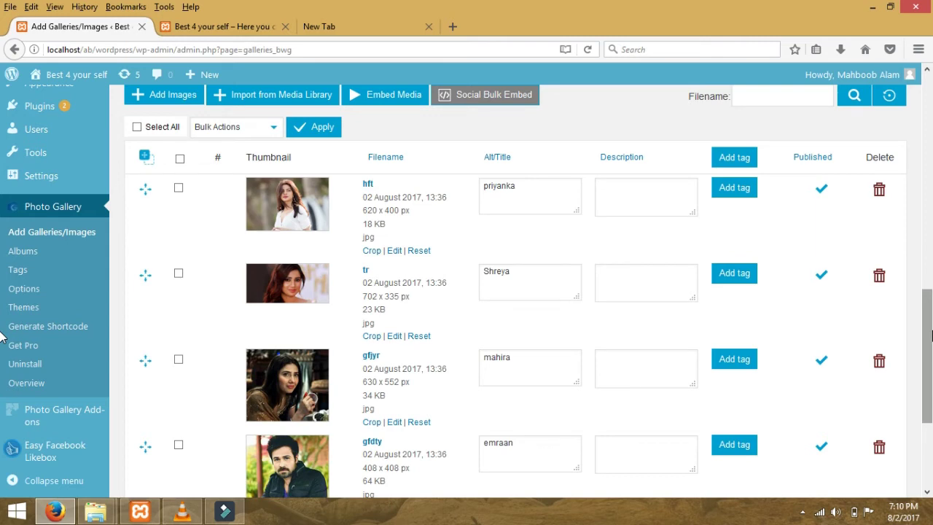
pyautogui.moveTo(932, 335); pyautogui.dragTo(924, 197)
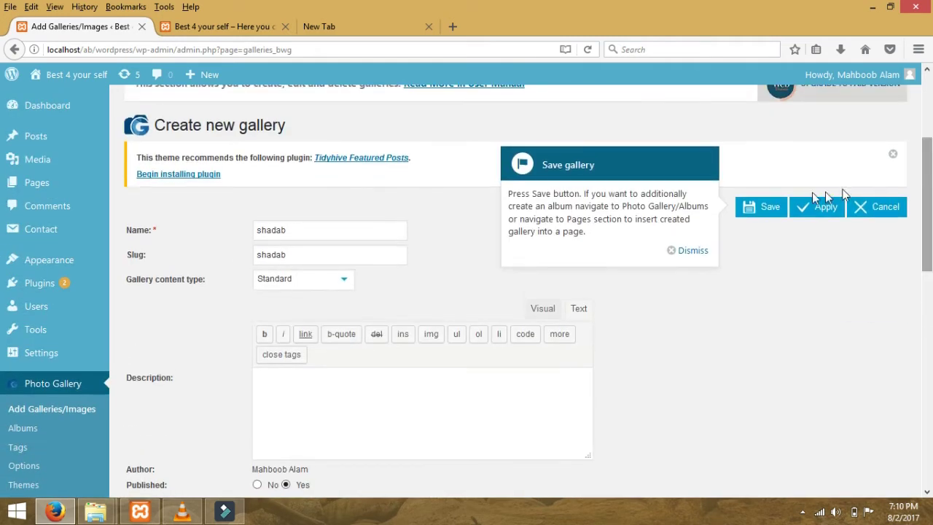
pyautogui.click(751, 211)
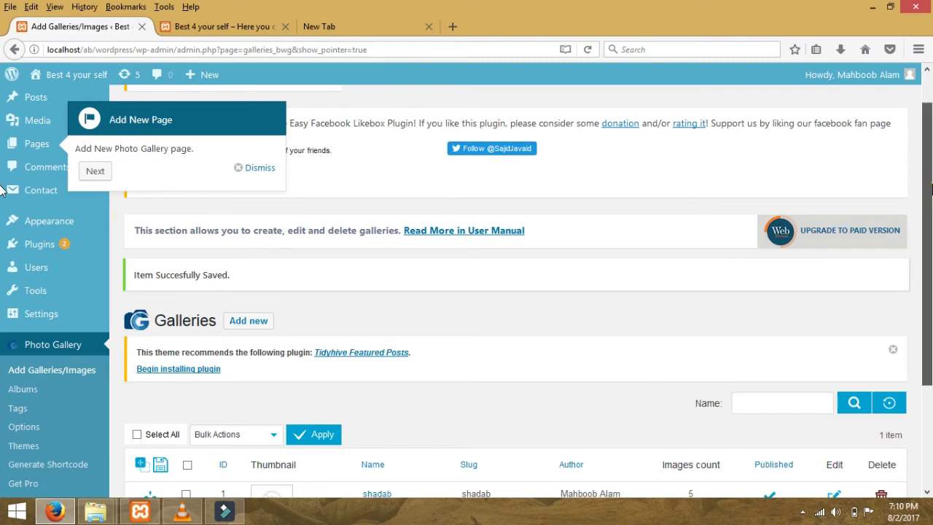
# Edit the saved gallery to use tr.jpg as its preview image and save it.
pyautogui.moveTo(927, 196); pyautogui.dragTo(925, 249)
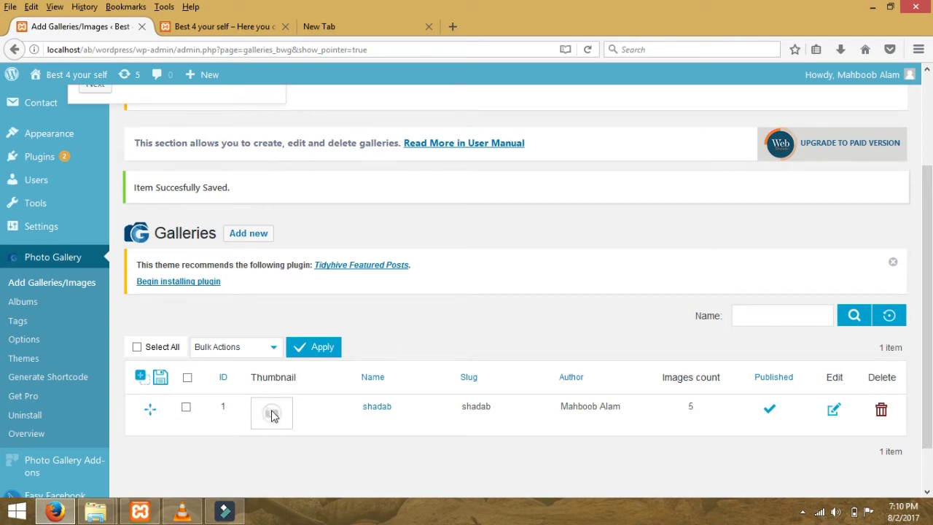
pyautogui.click(834, 411)
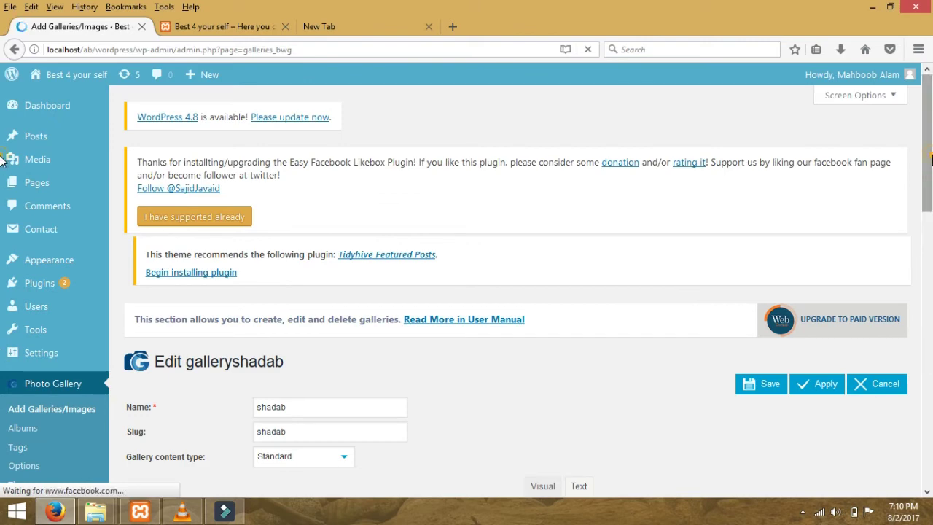
pyautogui.scroll(-5, 920, 244)
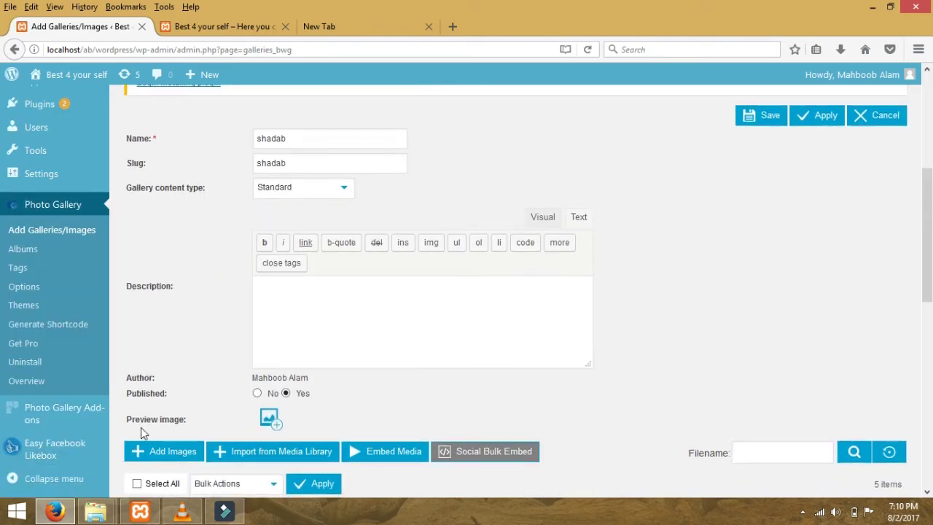
pyautogui.click(271, 427)
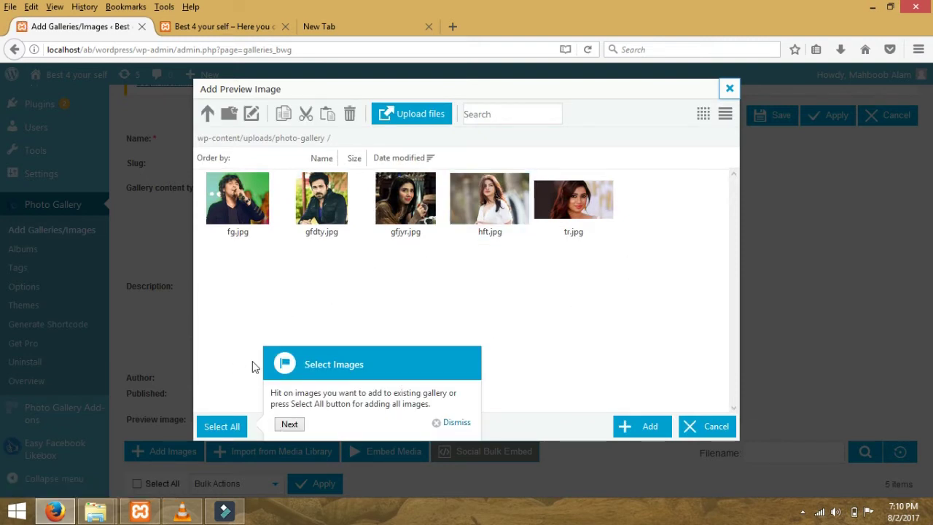
pyautogui.click(592, 210)
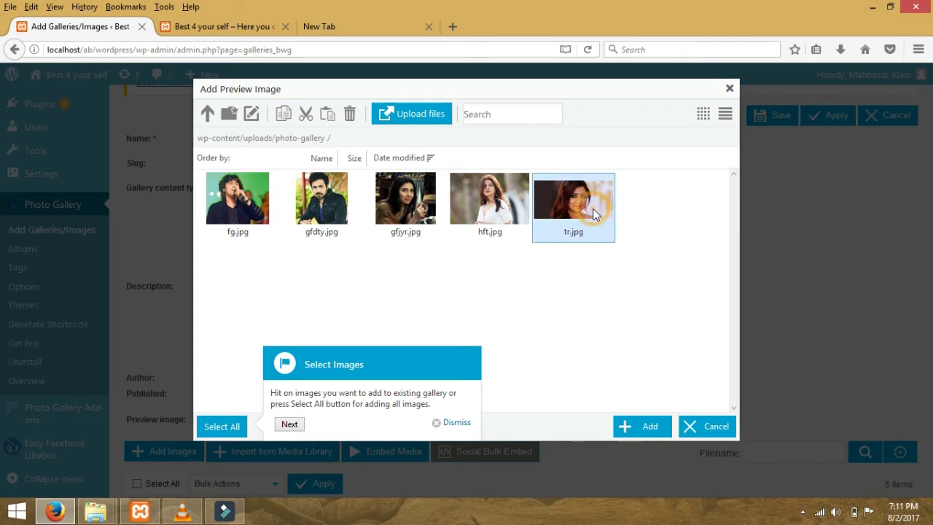
pyautogui.click(636, 428)
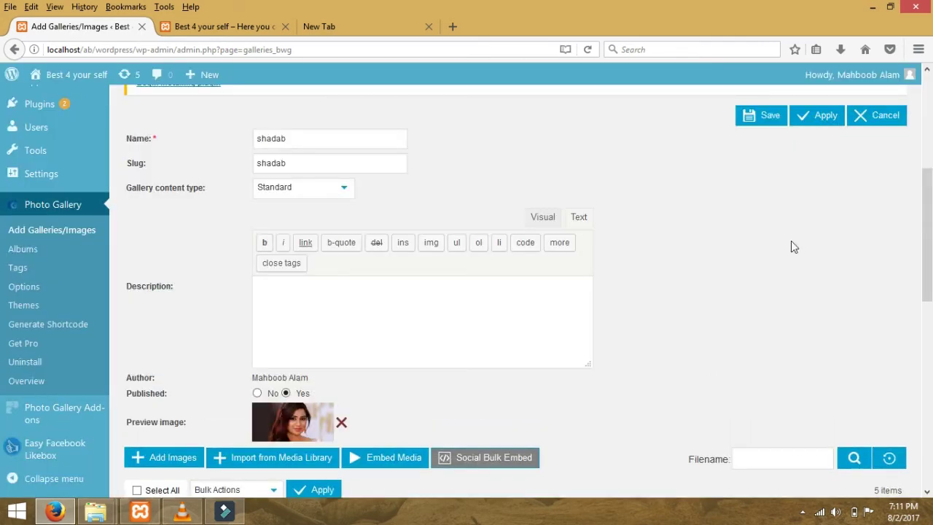
pyautogui.click(767, 119)
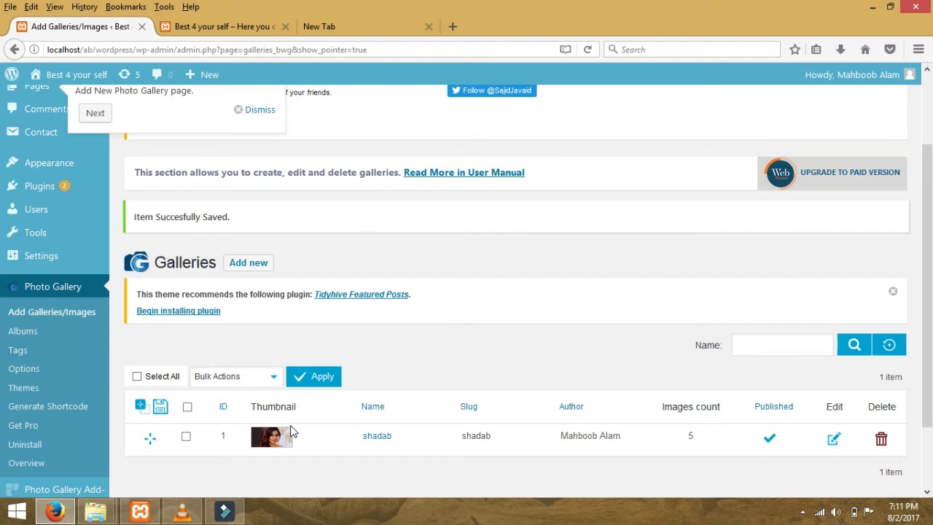
# Create a new page titled "Photo Gallery".
pyautogui.scroll(1, 552, 265)
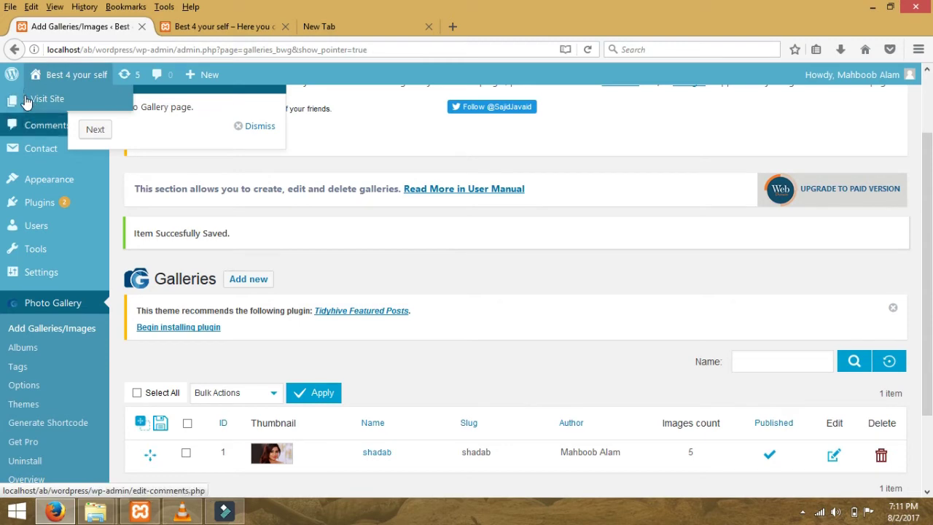
pyautogui.click(23, 106)
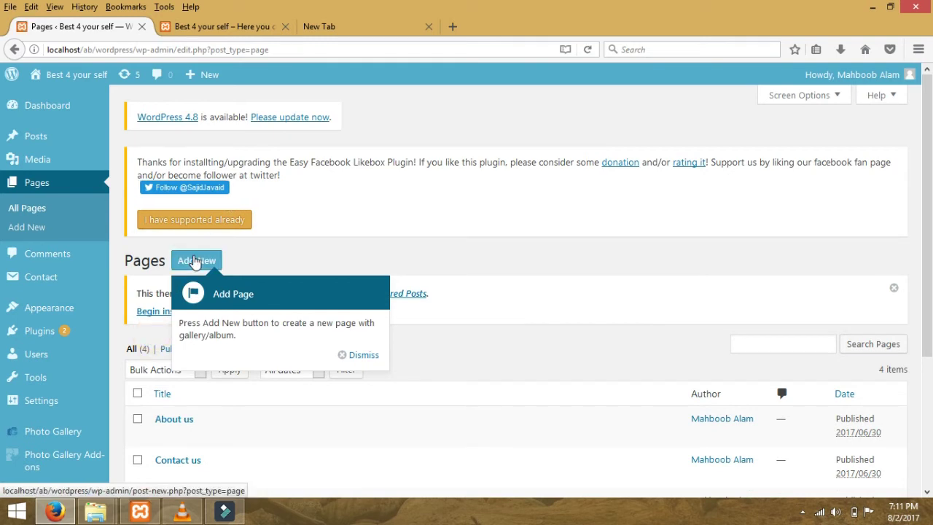
pyautogui.click(195, 261)
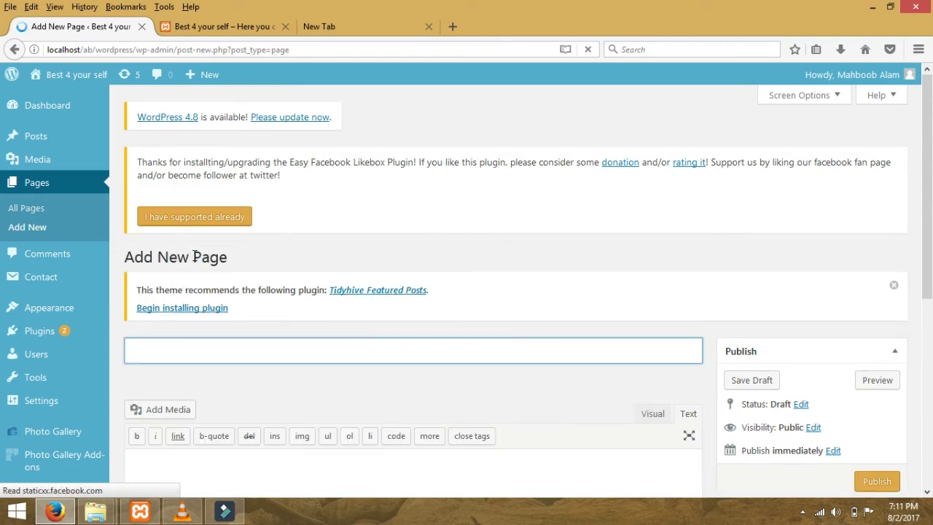
pyautogui.write('Photo')
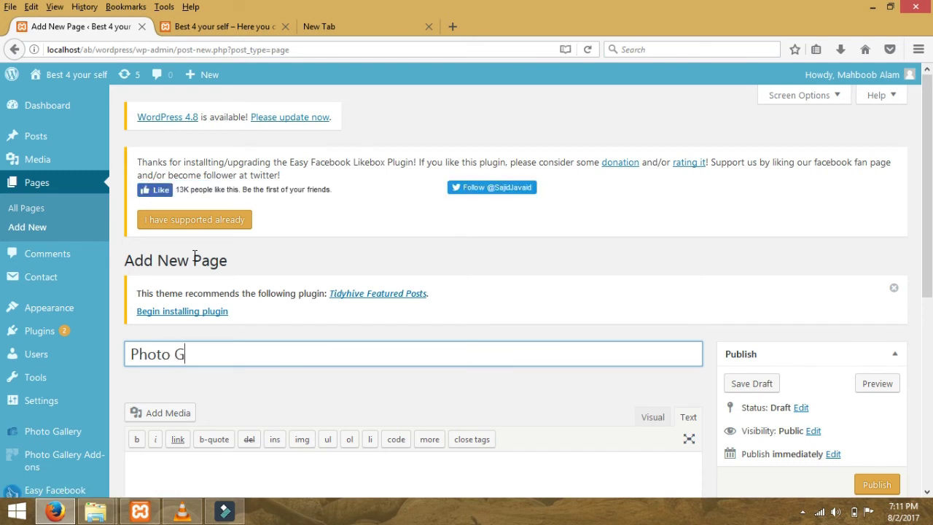
pyautogui.write(' Gallery')
# Insert the new gallery into the page in visual mode with the Thumbnails view, and publish the page.
pyautogui.click(648, 421)
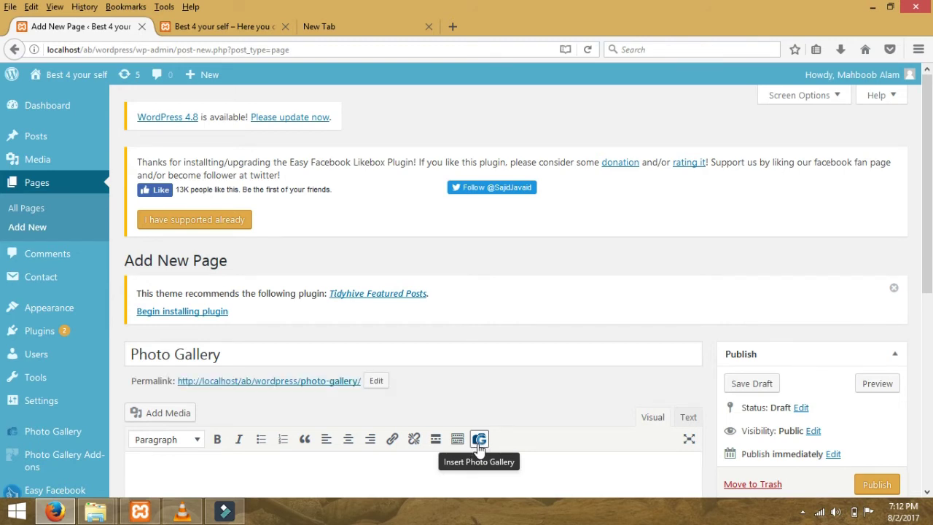
pyautogui.click(479, 441)
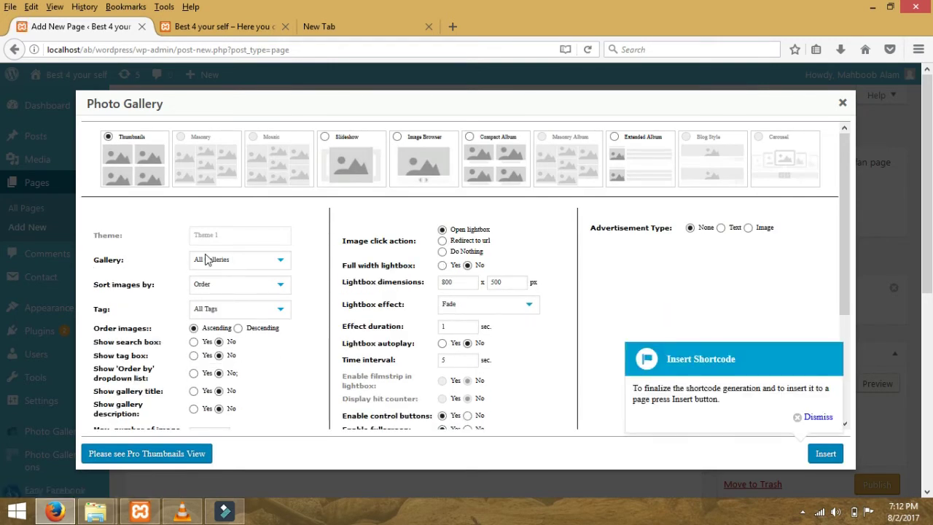
pyautogui.click(281, 264)
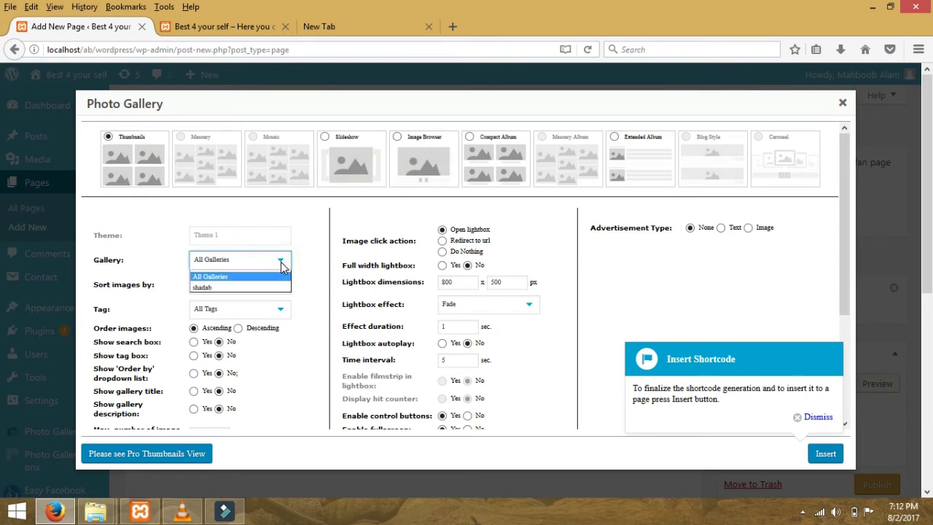
pyautogui.click(203, 289)
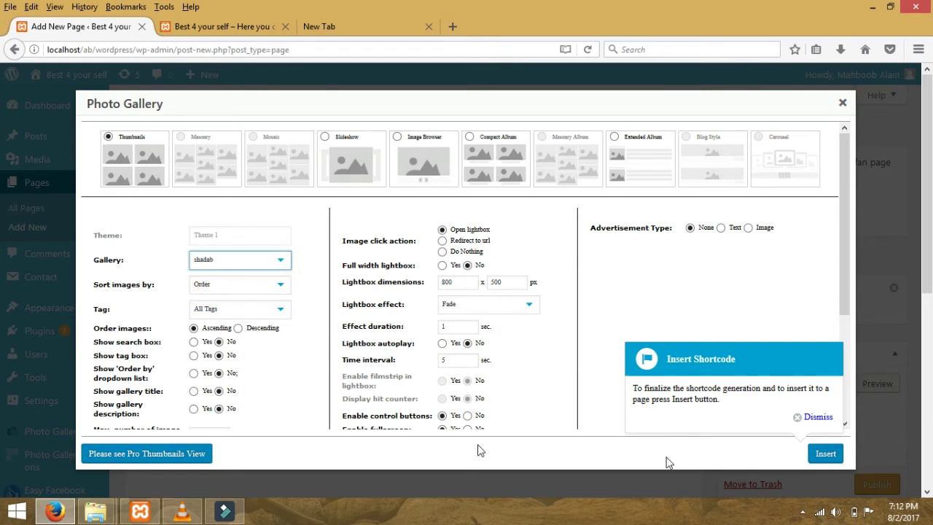
pyautogui.click(823, 459)
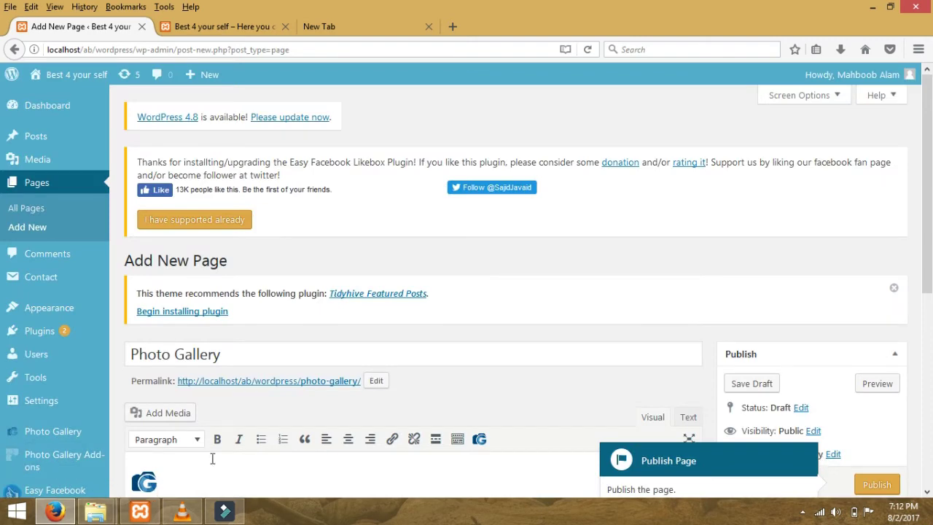
pyautogui.moveTo(929, 237); pyautogui.dragTo(918, 299)
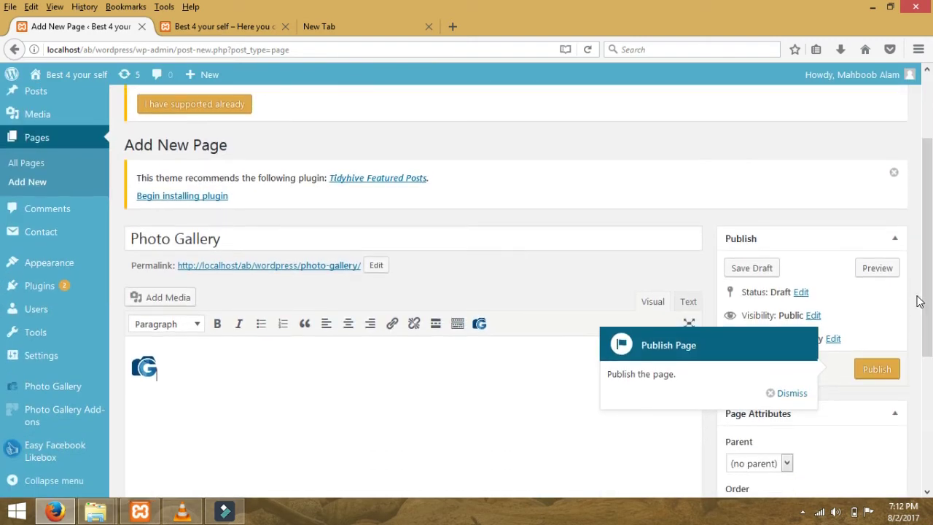
pyautogui.click(877, 368)
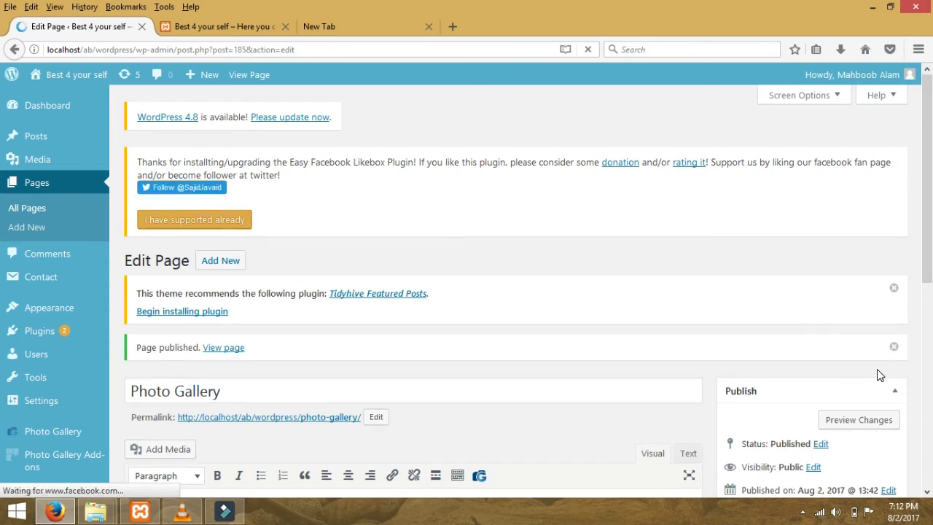
# Reload the public site Best 4 your self and open its Photo Gallery page.
pyautogui.click(221, 23)
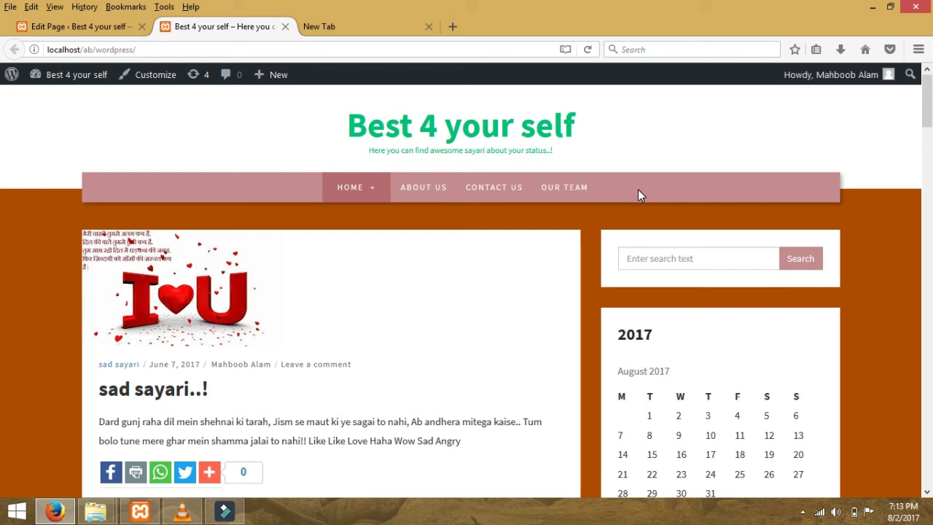
pyautogui.click(588, 50)
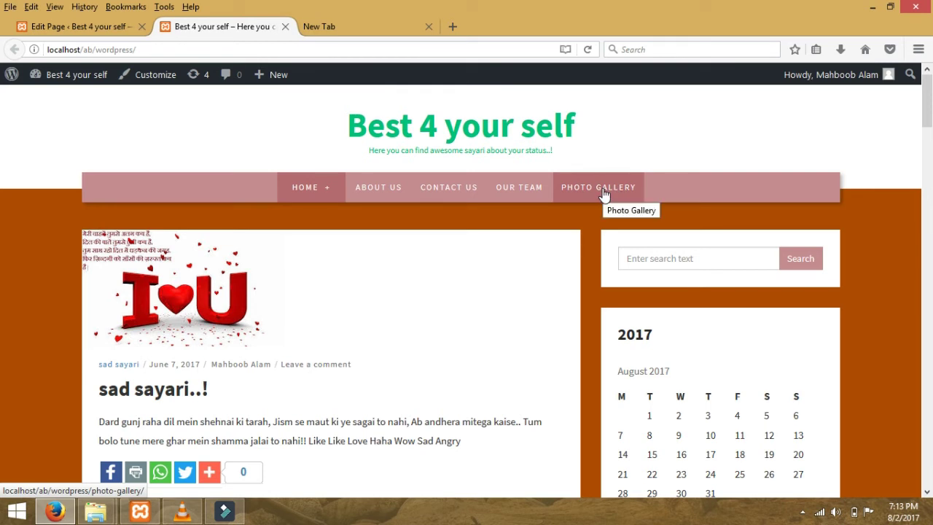
pyautogui.click(604, 191)
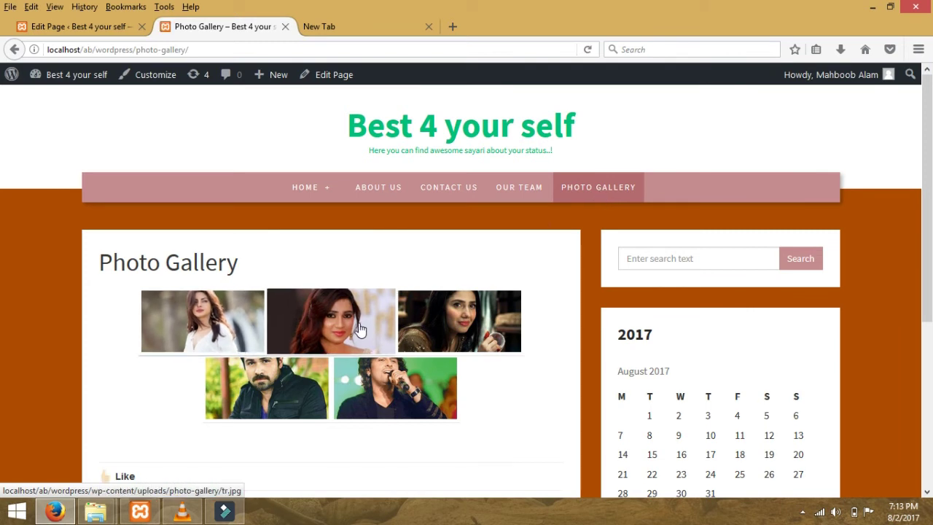
# Open the third gallery image, gfjyr, in the lightbox and show its title information.
pyautogui.click(467, 333)
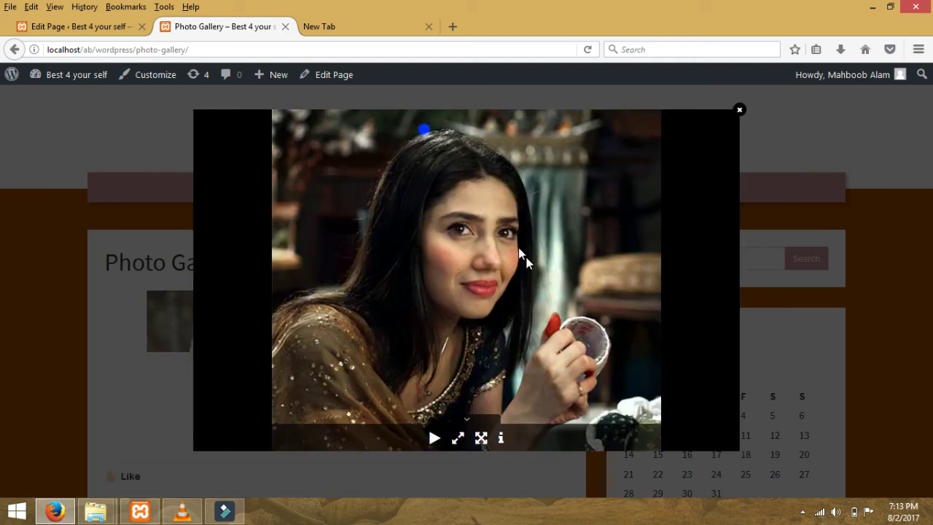
pyautogui.moveTo(560, 317)
pyautogui.click(501, 439)
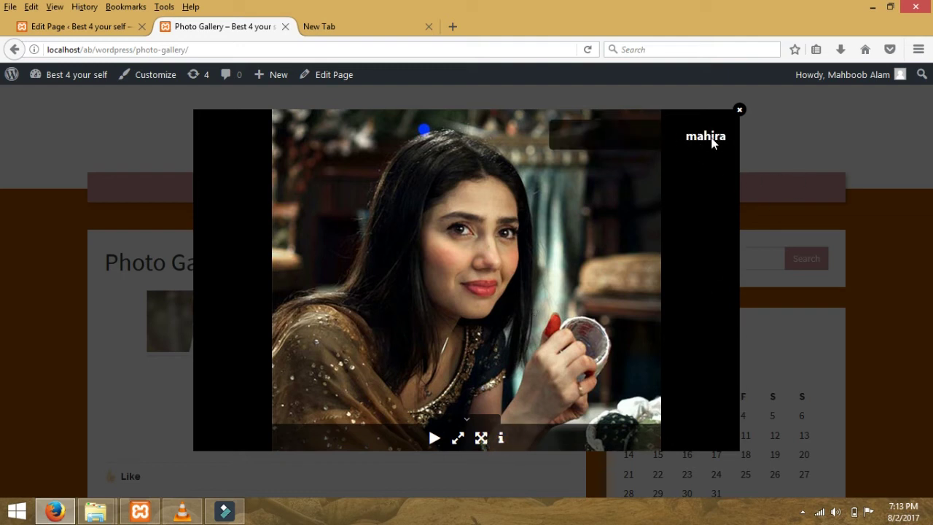
# Play the gallery slideshow in the lightbox, pause it and close the lightbox.
pyautogui.click(667, 212)
pyautogui.click(434, 438)
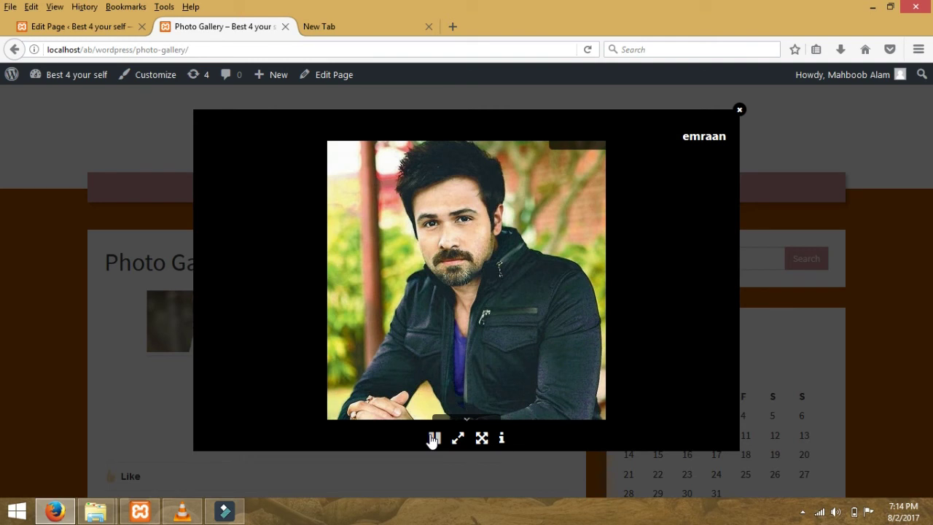
pyautogui.click(434, 438)
pyautogui.click(739, 110)
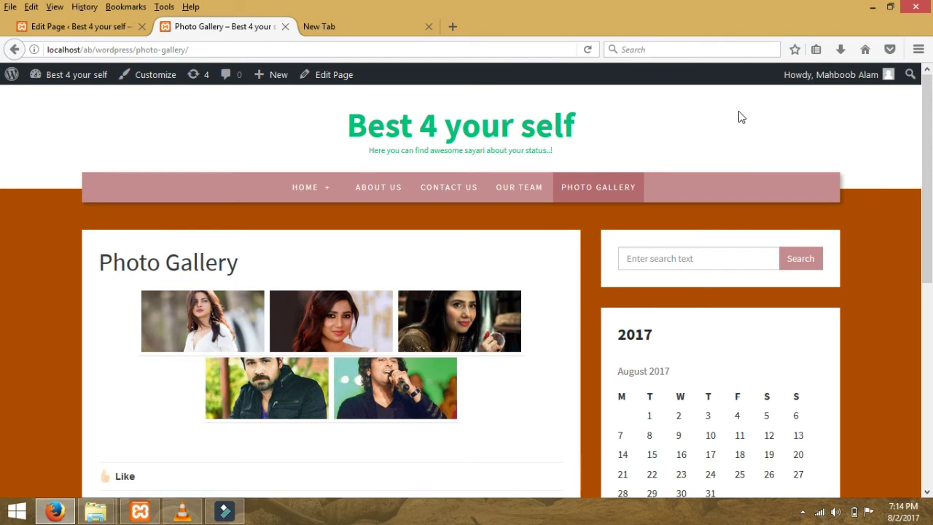
# Return to the site's home page and examine its sidebar down to the like our page box.
pyautogui.click(14, 50)
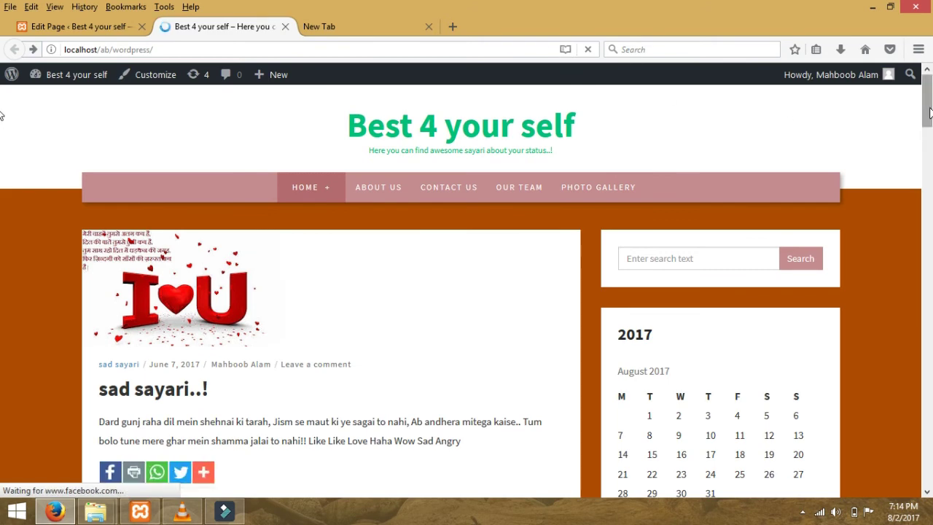
pyautogui.moveTo(928, 109); pyautogui.dragTo(927, 170)
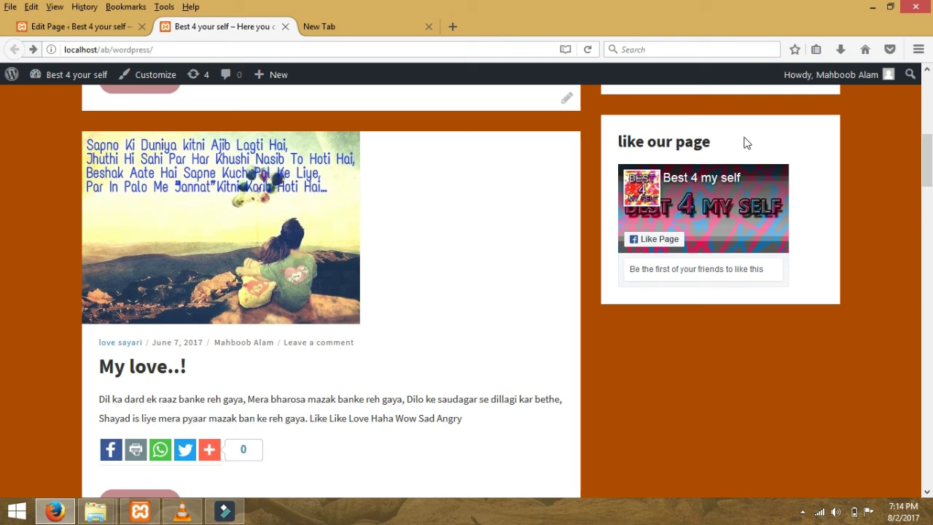
# Add the Photo Gallery Widget to the Sidebar in the WordPress admin, between Calendar and Easy Facebook Likebox.
pyautogui.click(63, 28)
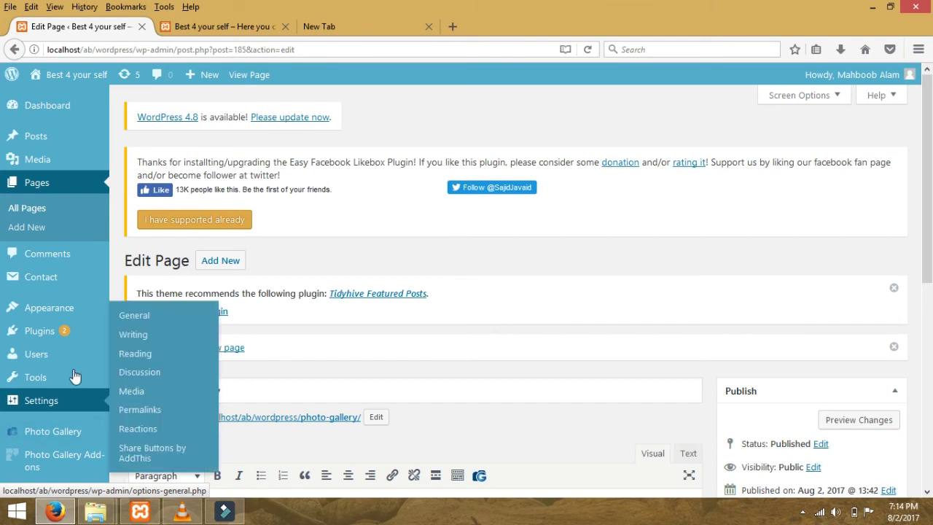
pyautogui.moveTo(70, 314)
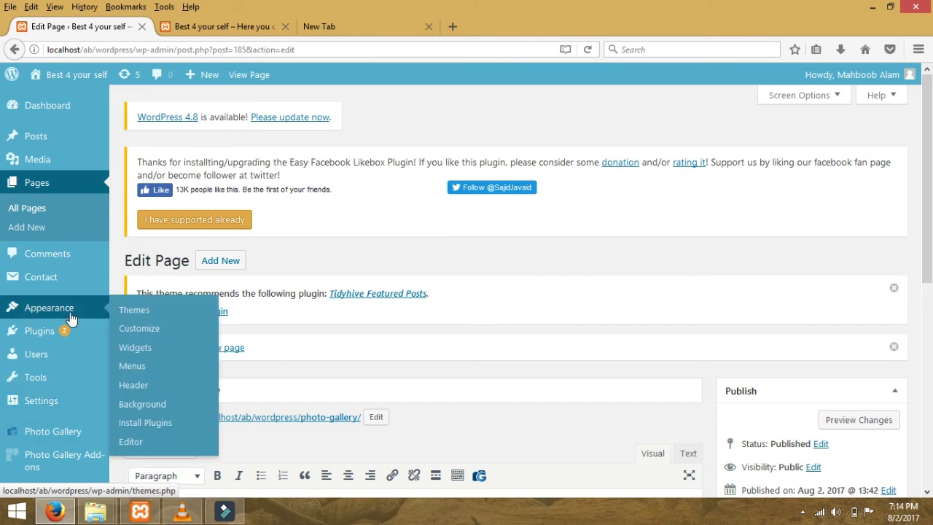
pyautogui.click(135, 350)
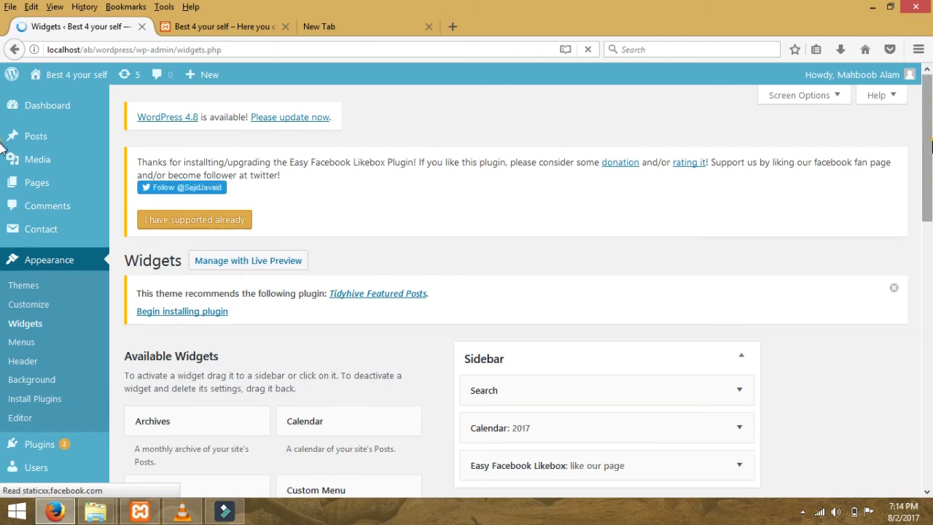
pyautogui.scroll(-5, 919, 190)
pyautogui.scroll(-1, 913, 229)
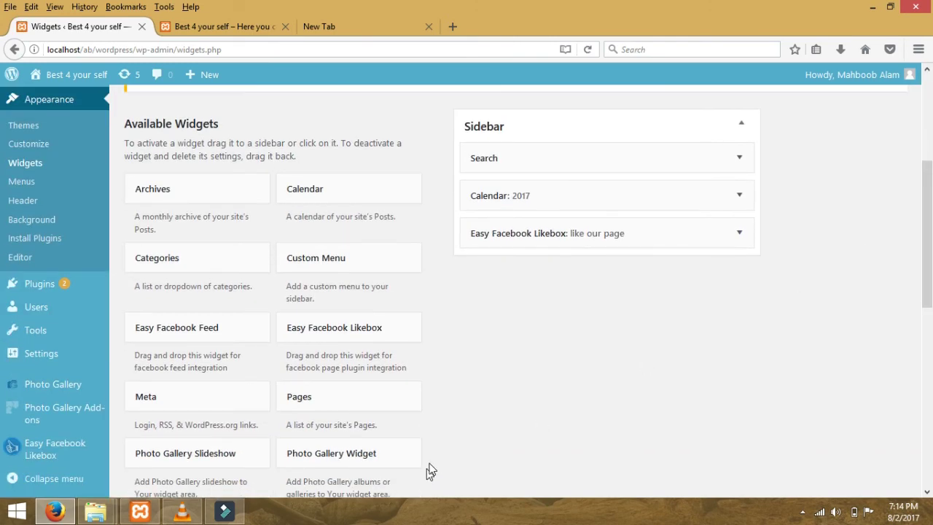
pyautogui.click(357, 452)
pyautogui.moveTo(359, 455); pyautogui.dragTo(575, 222)
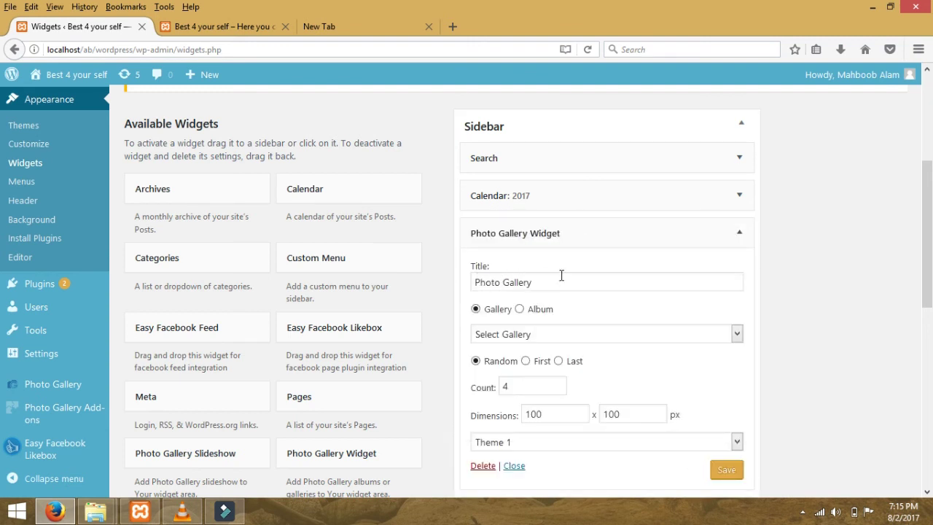
# Assign the newly created gallery to the Photo Gallery Widget and save the widget.
pyautogui.rightClick(739, 340)
pyautogui.click(738, 335)
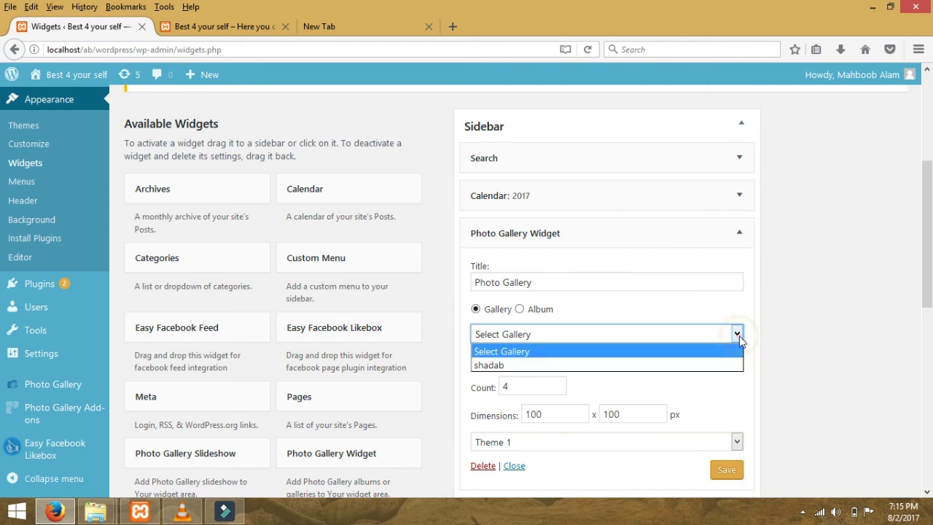
pyautogui.click(634, 367)
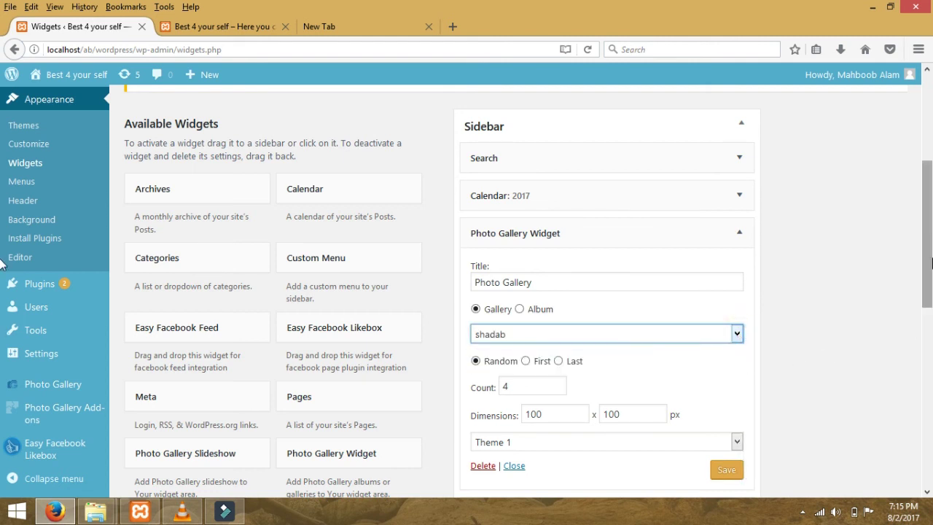
pyautogui.scroll(-3, 765, 342)
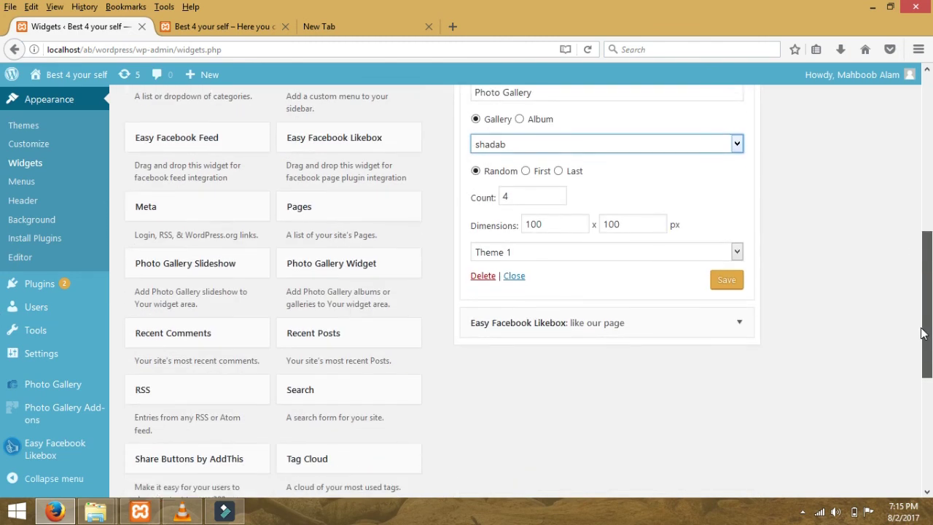
pyautogui.click(720, 287)
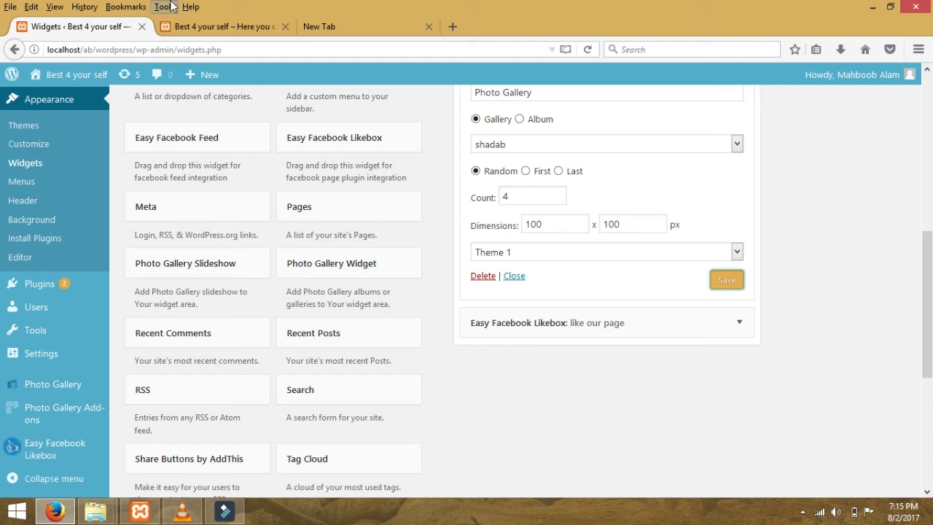
# Reload the public home page of Best 4 your self and check the Photo Gallery widget in its sidebar.
pyautogui.click(247, 29)
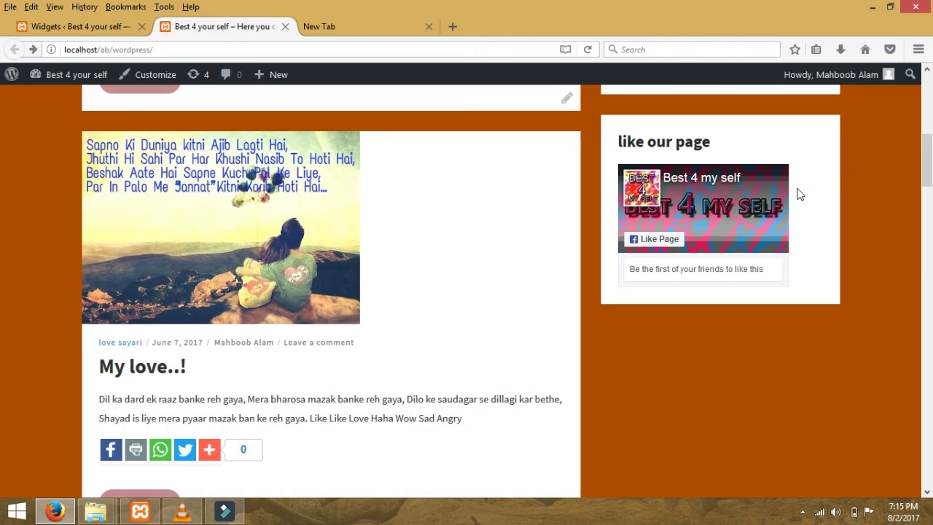
pyautogui.click(588, 51)
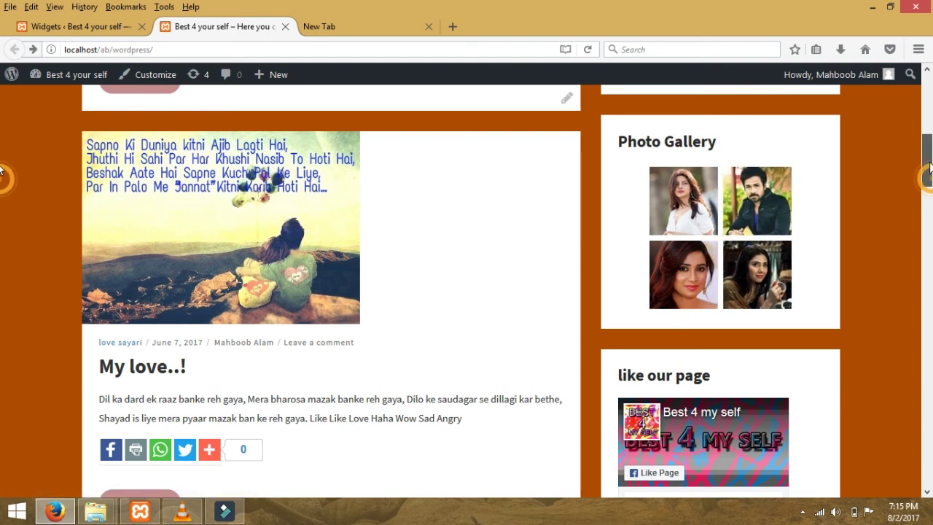
pyautogui.scroll(10, 733, 167)
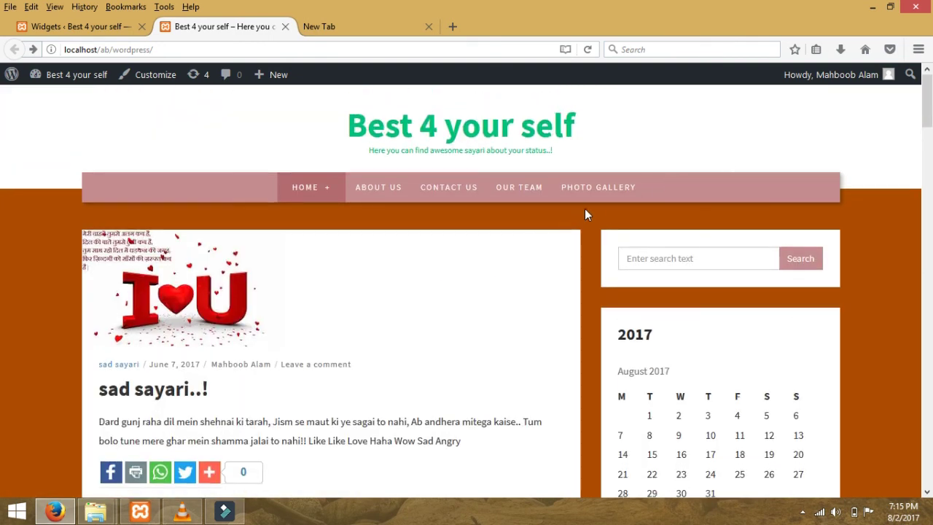